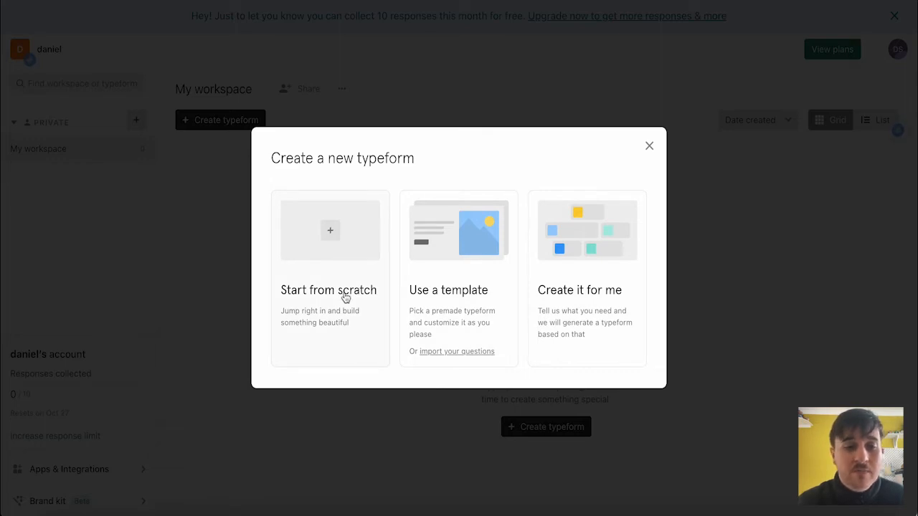
Step: Start a new typeform from scratch and name it "My typeform test"
click(344, 296)
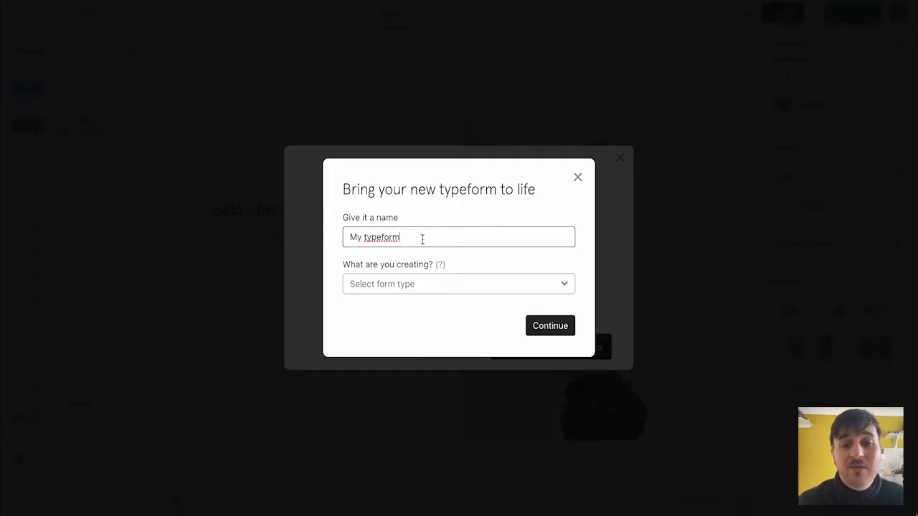
drag(423, 239, 306, 236)
key(End)
text(test)
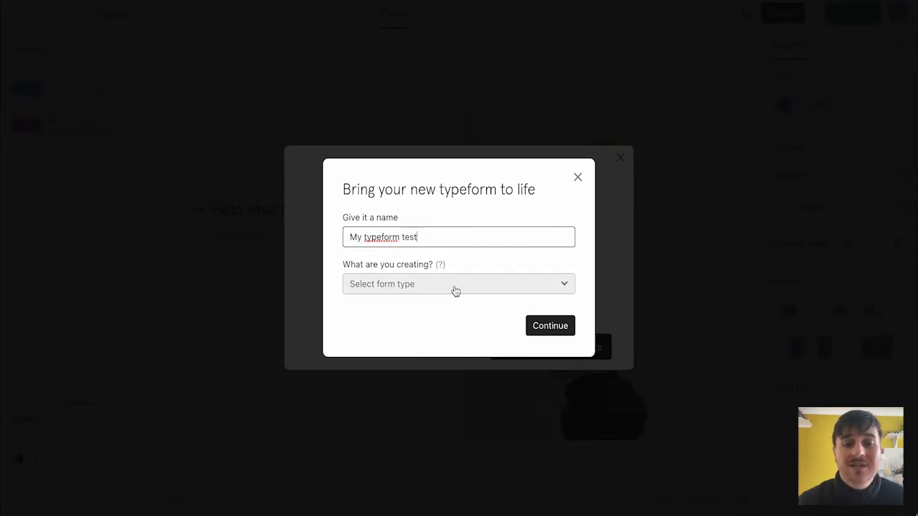
Step: Set the form type to Quiz, continue to the editor and decline the introductory tour
click(456, 291)
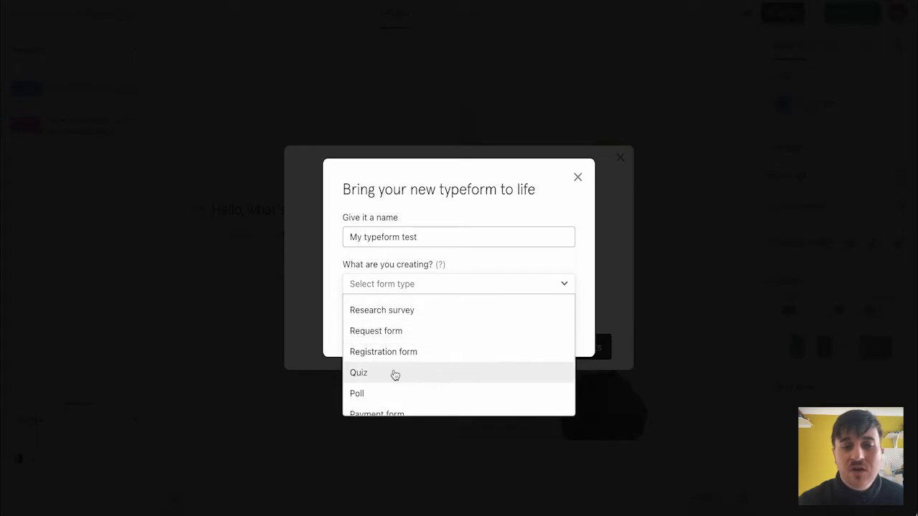
scroll(386, 395, down, 2)
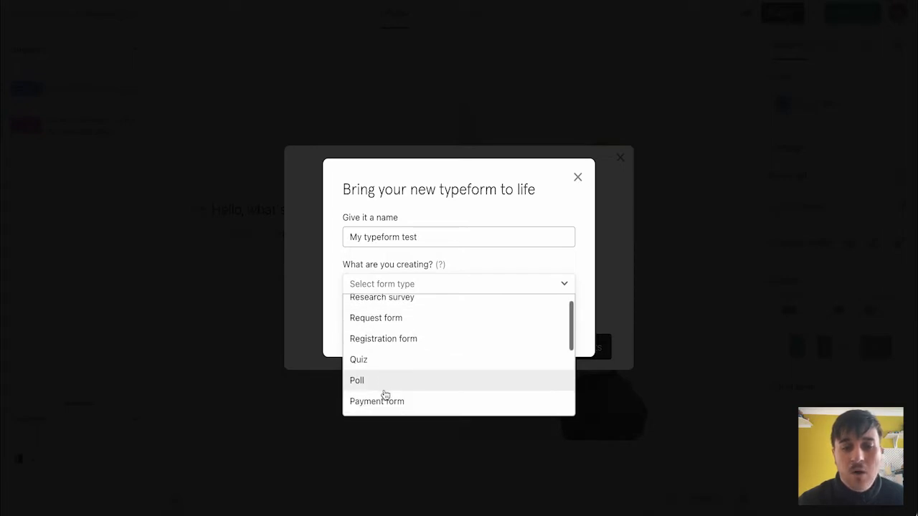
scroll(404, 401, down, 2)
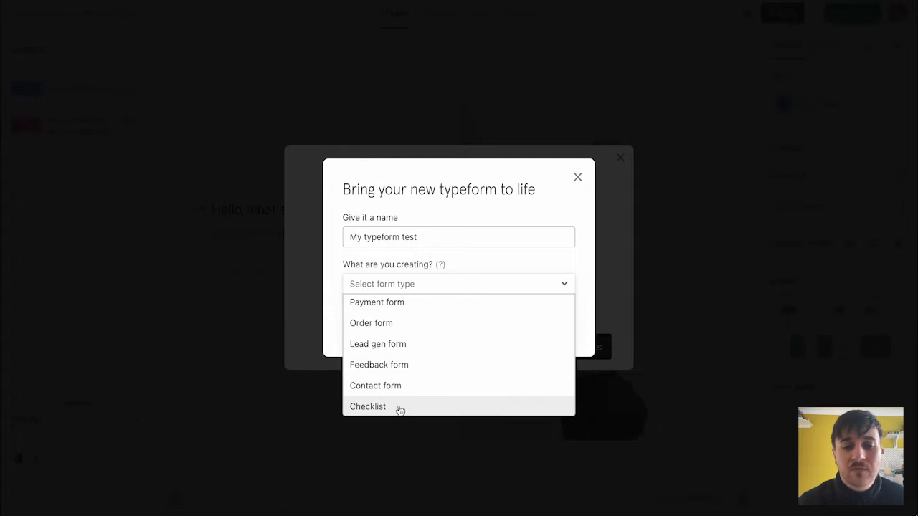
scroll(401, 410, down, 1)
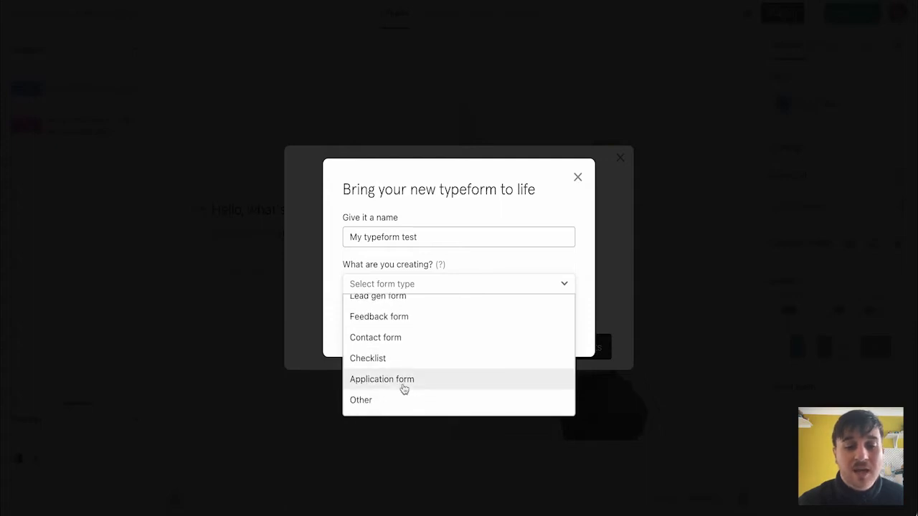
scroll(425, 350, up, 1)
scroll(426, 350, up, 2)
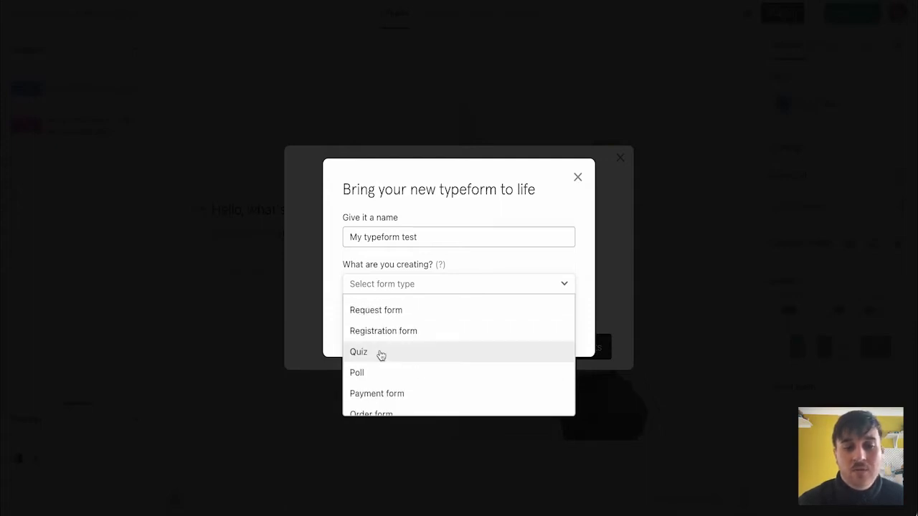
click(380, 354)
click(545, 328)
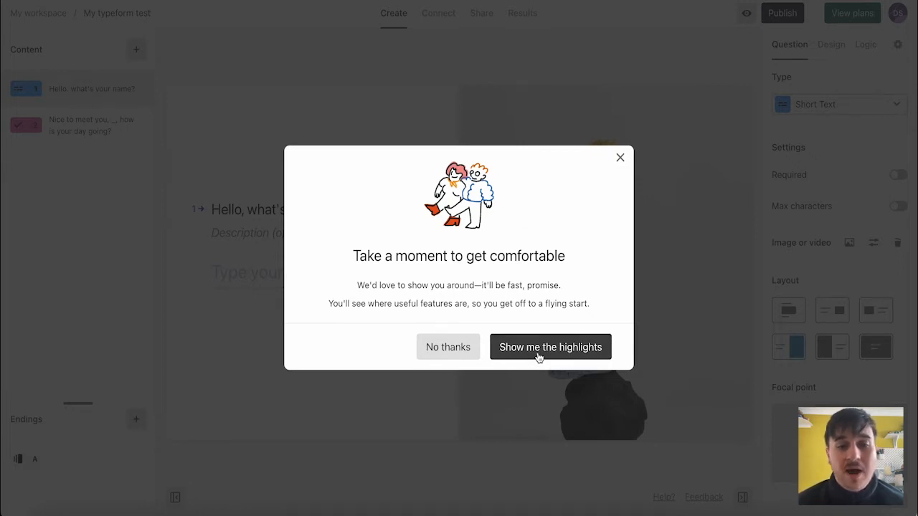
click(447, 348)
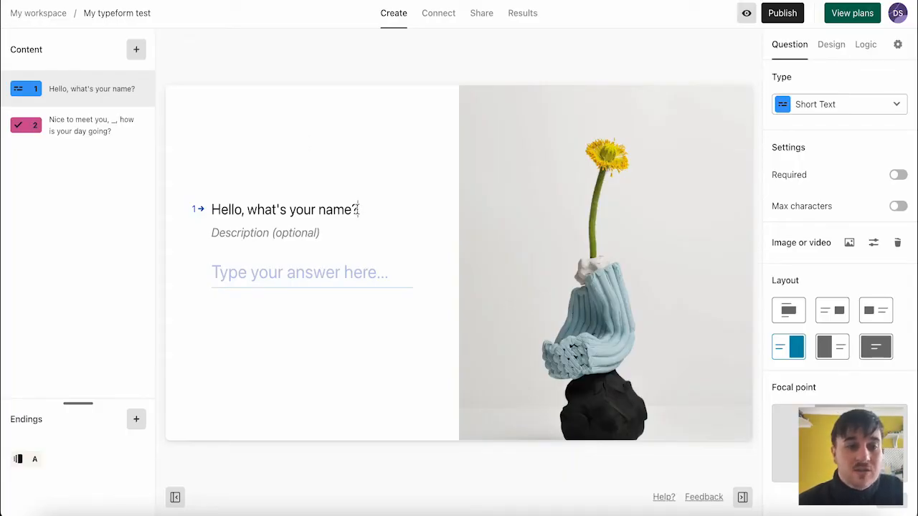
Step: Delete the end of the first question's title and retype it so it reads "Hello, what's your name?"
key(BackSpace)
key(BackSpace)
key(BackSpace)
text(me)
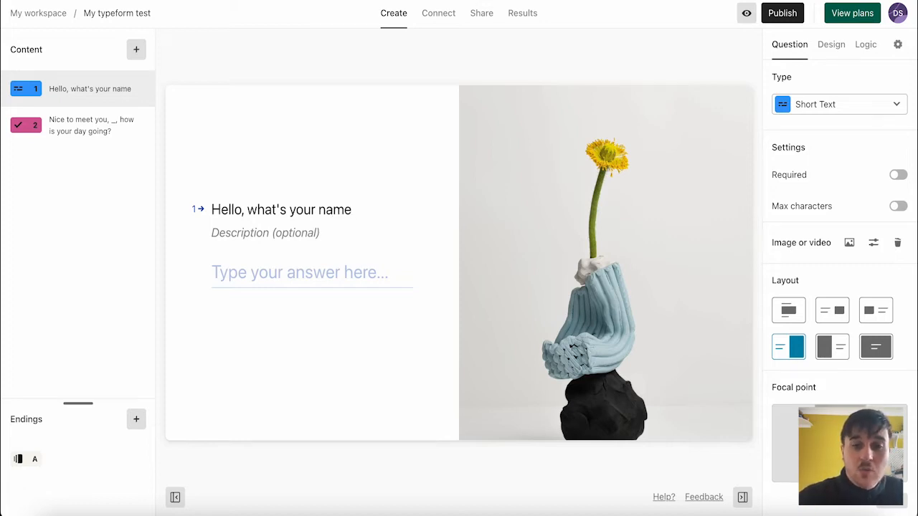
text(?)
Step: Add the description "Please enter below" to the first question
click(283, 232)
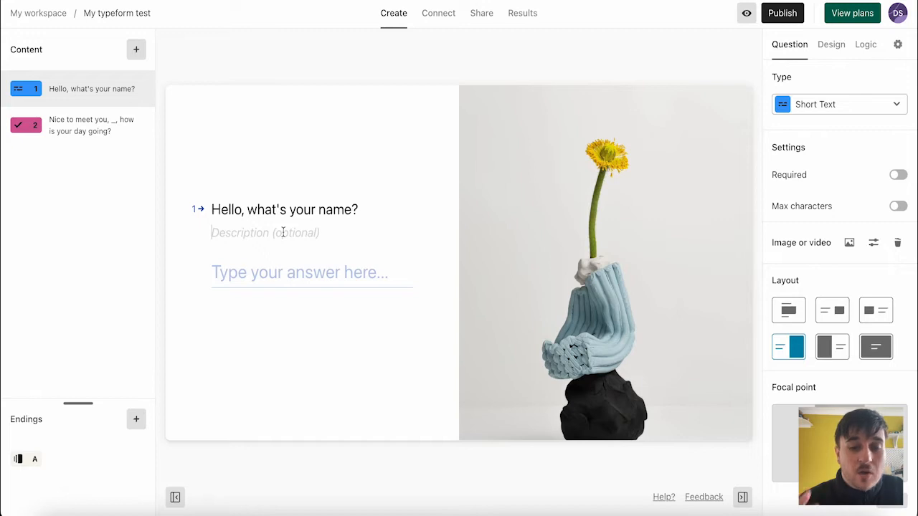
text(Please enter below)
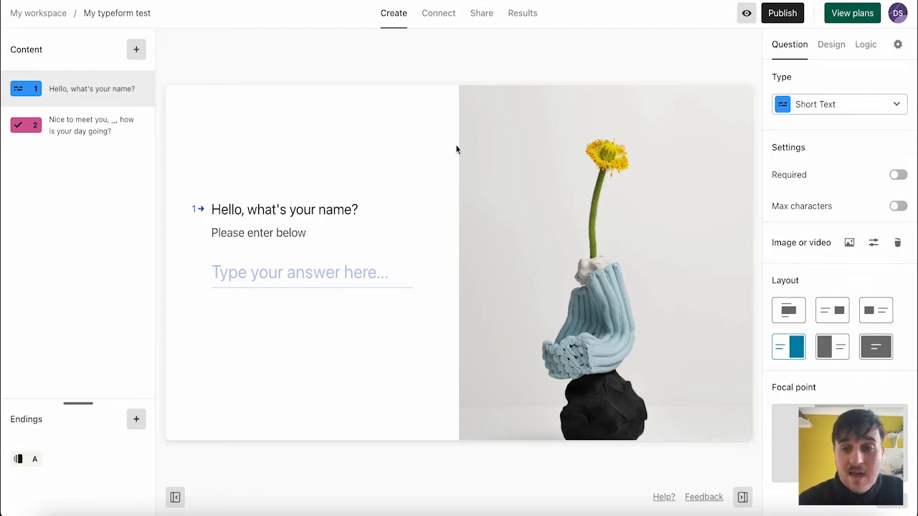
Step: Try the Long Text, Multiple Choice and Contact Info types on the first question
click(865, 110)
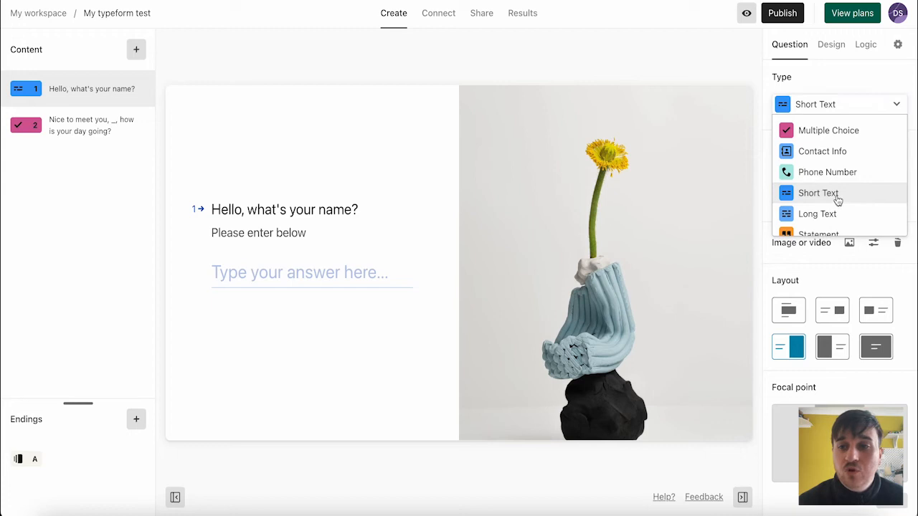
click(841, 219)
click(848, 104)
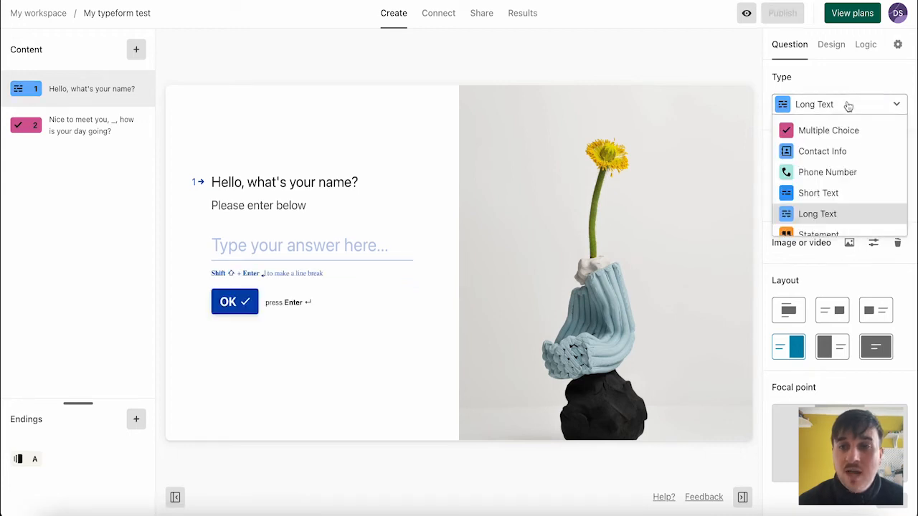
click(842, 131)
click(833, 108)
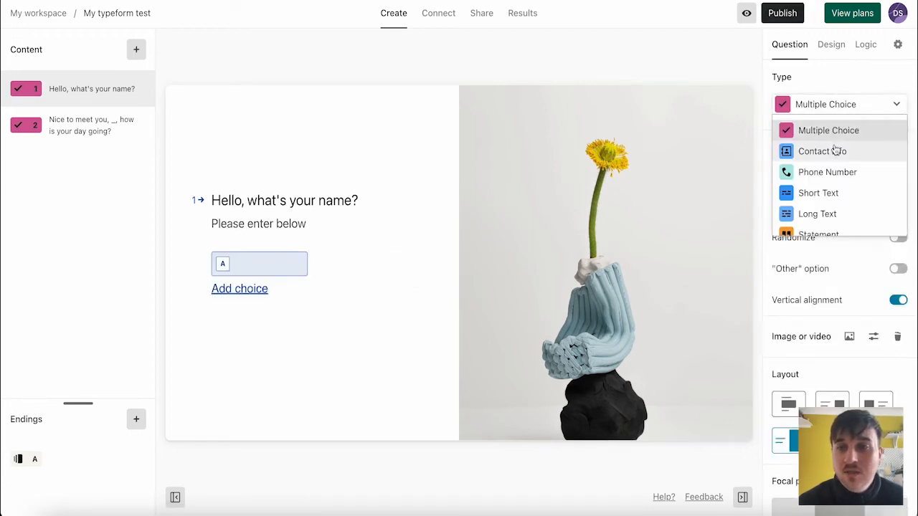
click(836, 152)
click(579, 194)
Step: Look through the full list of question types and return the first question to Short Text
click(843, 104)
scroll(838, 174, down, 2)
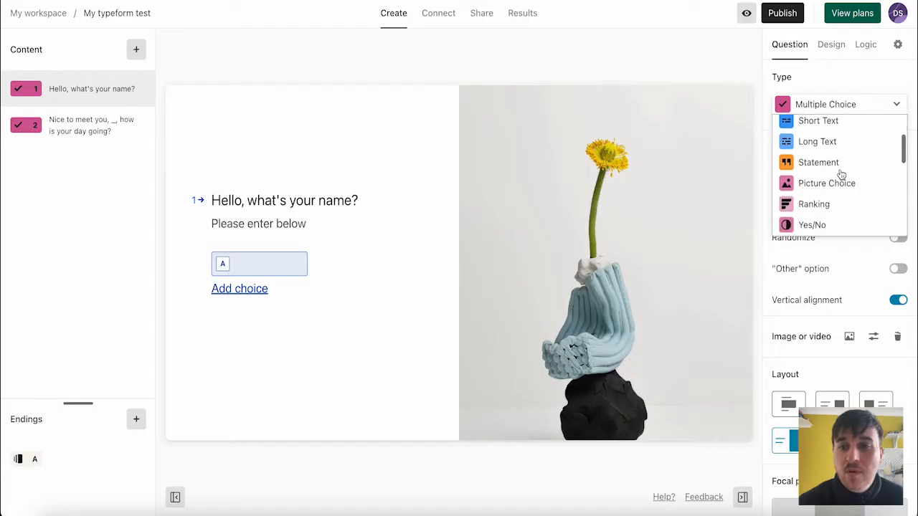
scroll(830, 184, down, 2)
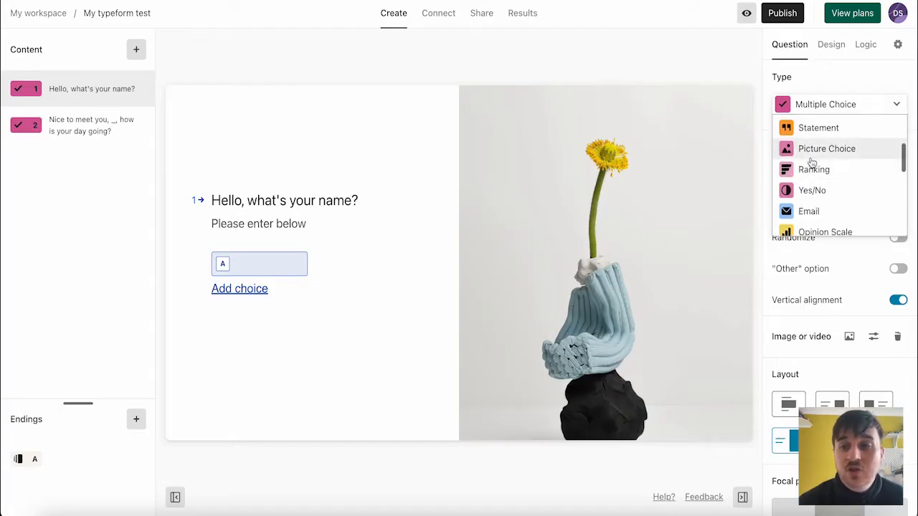
scroll(814, 168, down, 2)
scroll(813, 150, down, 1)
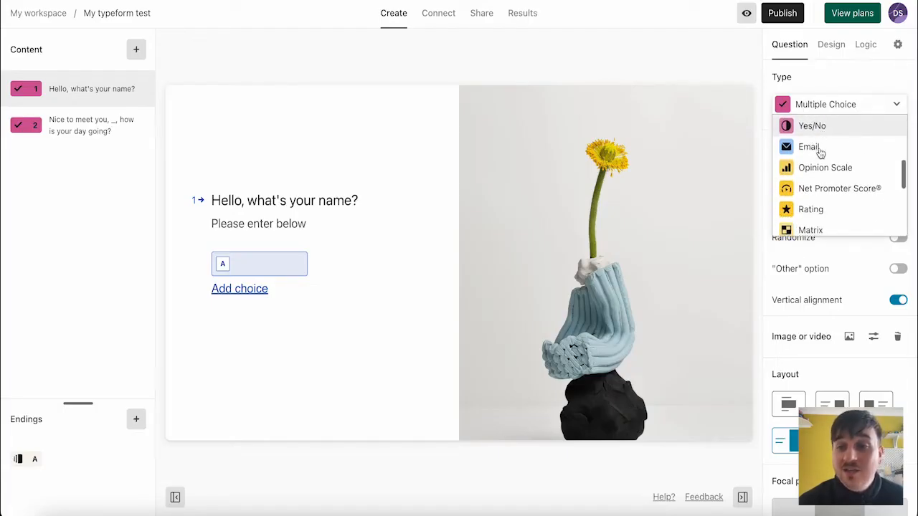
scroll(834, 175, down, 1)
scroll(830, 175, down, 1)
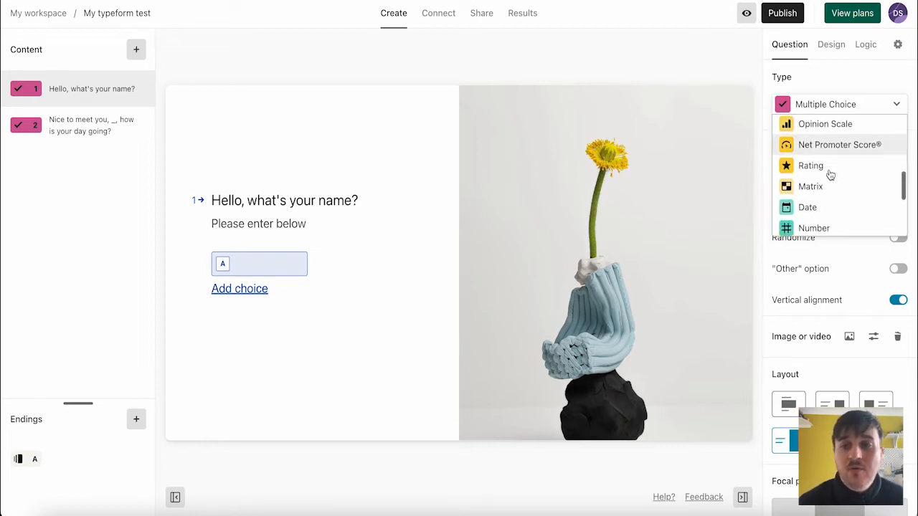
scroll(818, 168, down, 1)
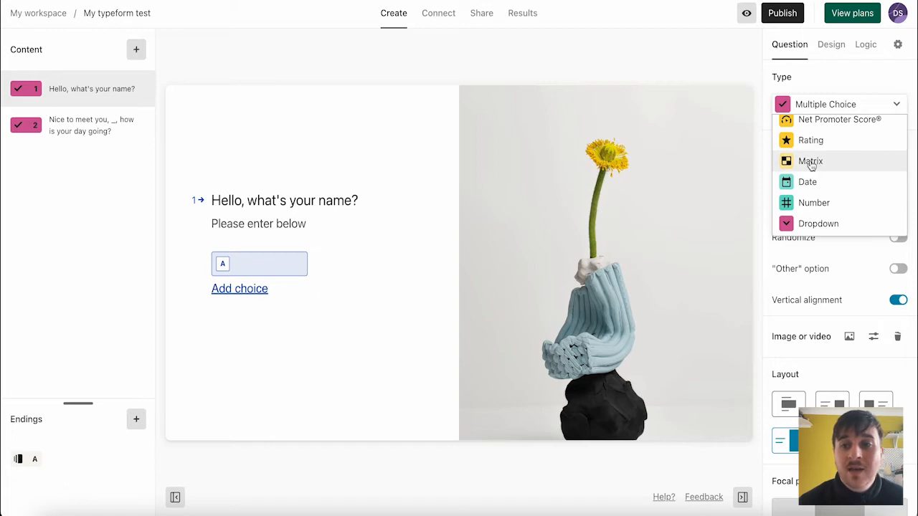
scroll(810, 164, down, 1)
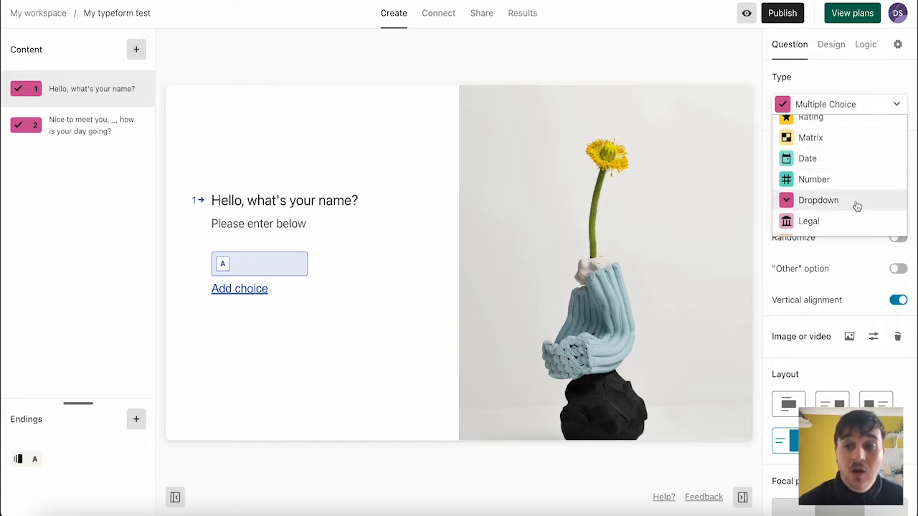
scroll(827, 223, down, 2)
scroll(828, 224, down, 1)
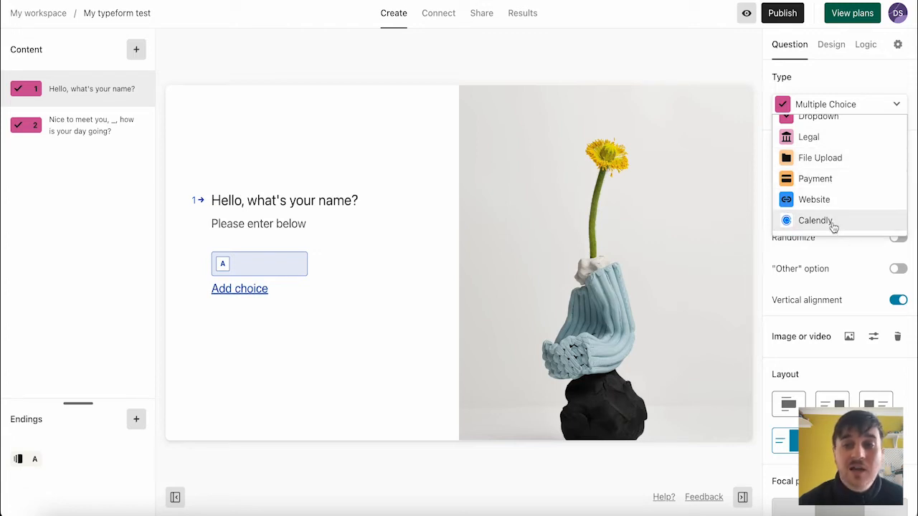
click(823, 172)
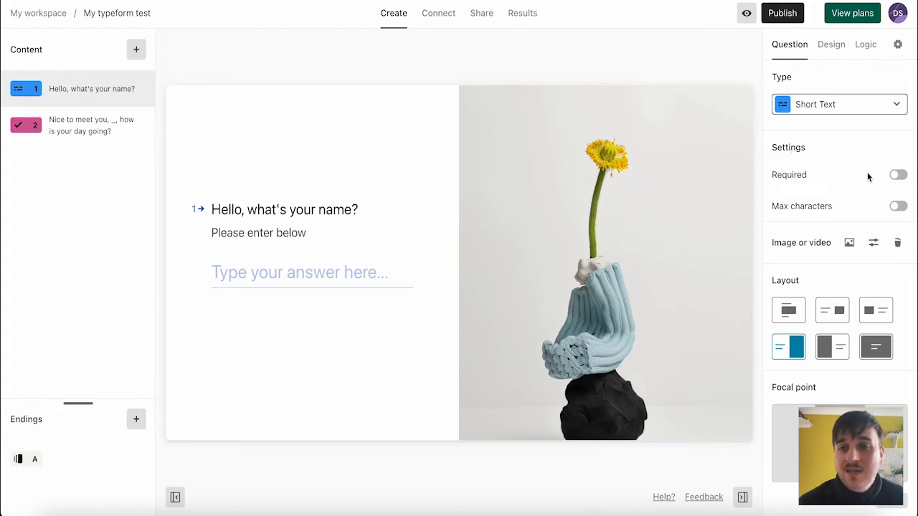
Step: Try the Required and Max characters settings on the first question and switch both off again
scroll(865, 175, down, 1)
click(898, 141)
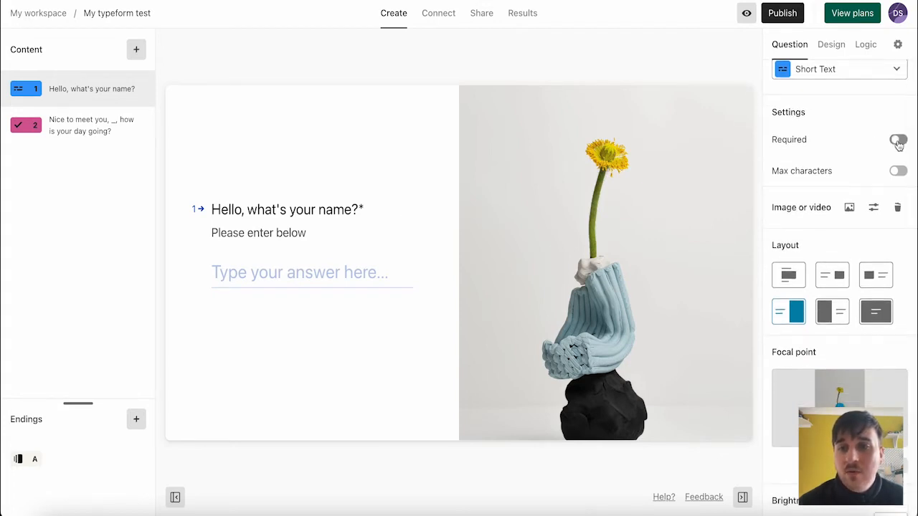
click(899, 141)
click(899, 172)
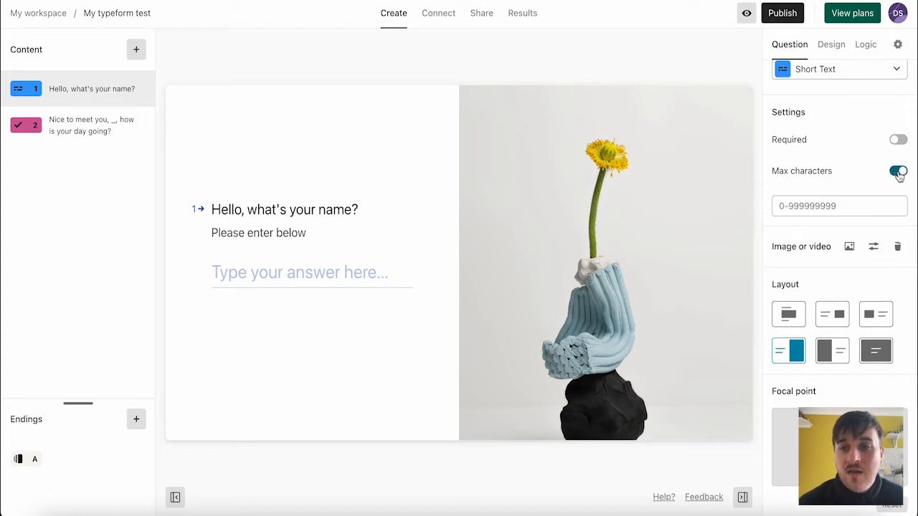
click(824, 206)
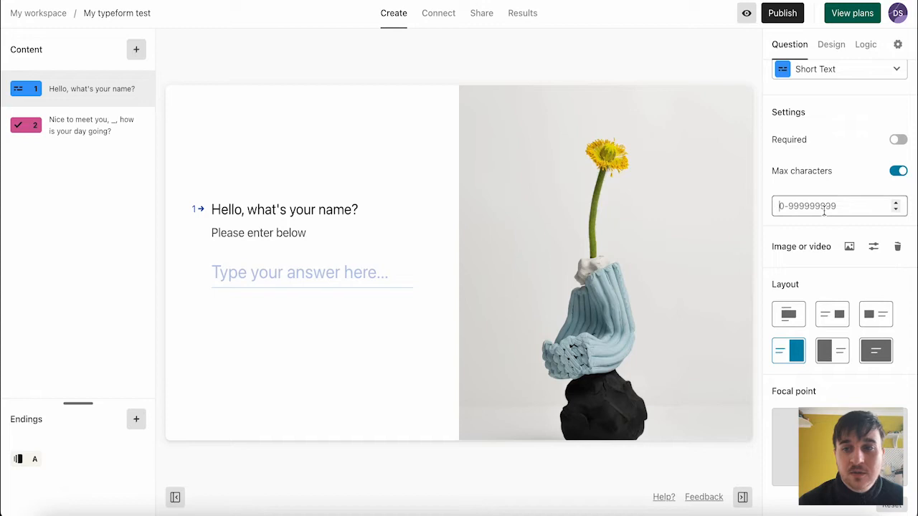
click(898, 172)
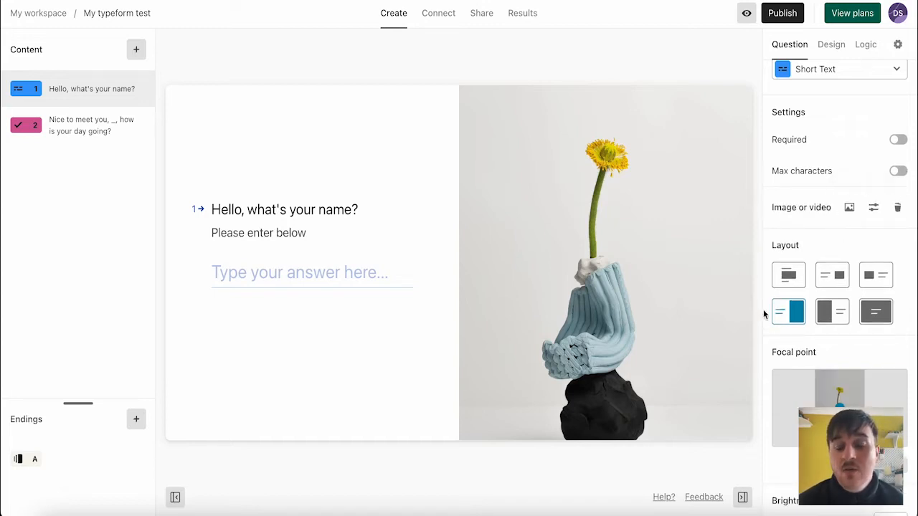
Step: Browse the media gallery's image, video, icon and personal sources, and replace the first question's picture with the snowy mountain photo
mouse_move(737, 124)
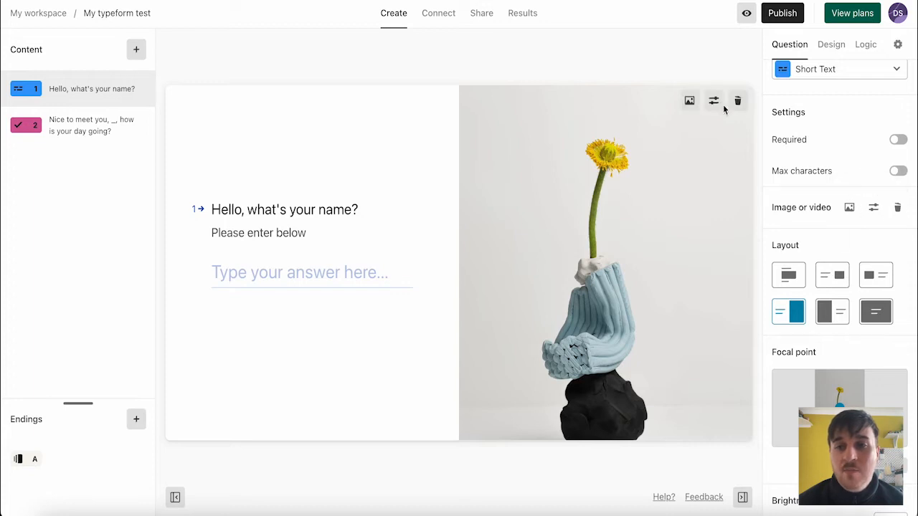
click(690, 102)
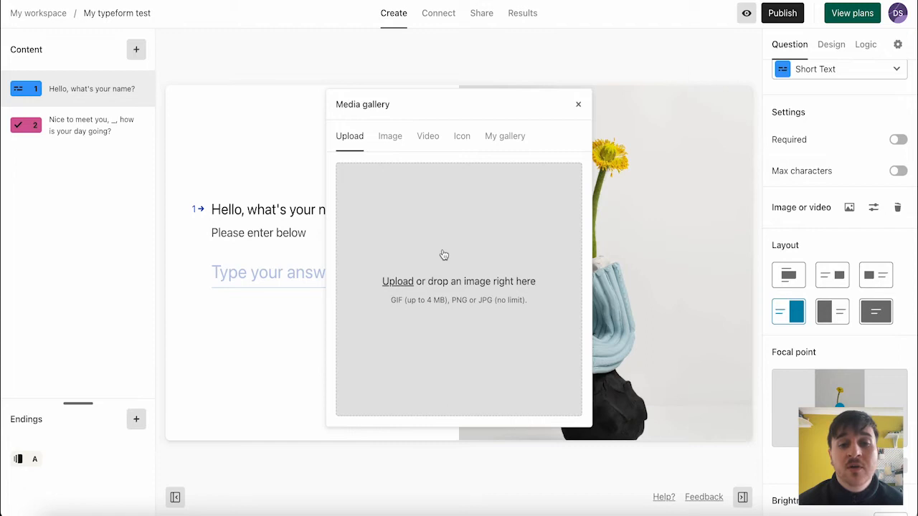
click(390, 138)
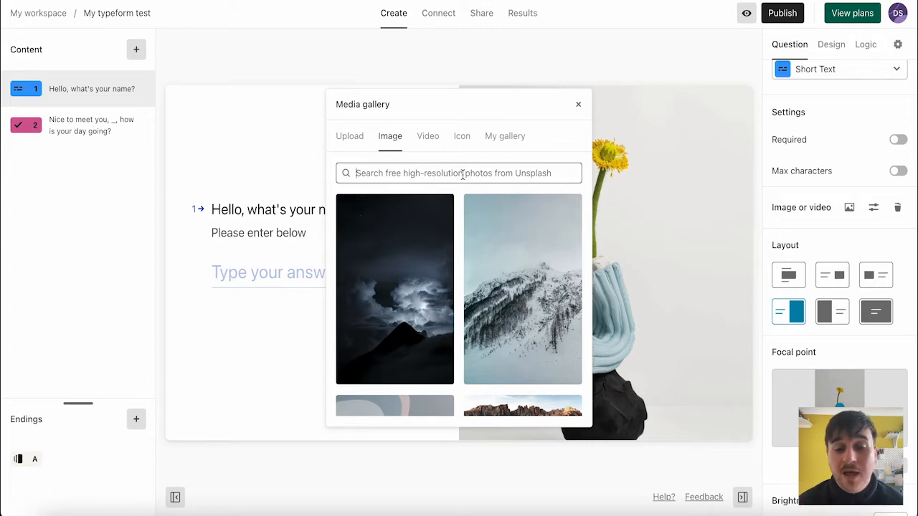
click(428, 137)
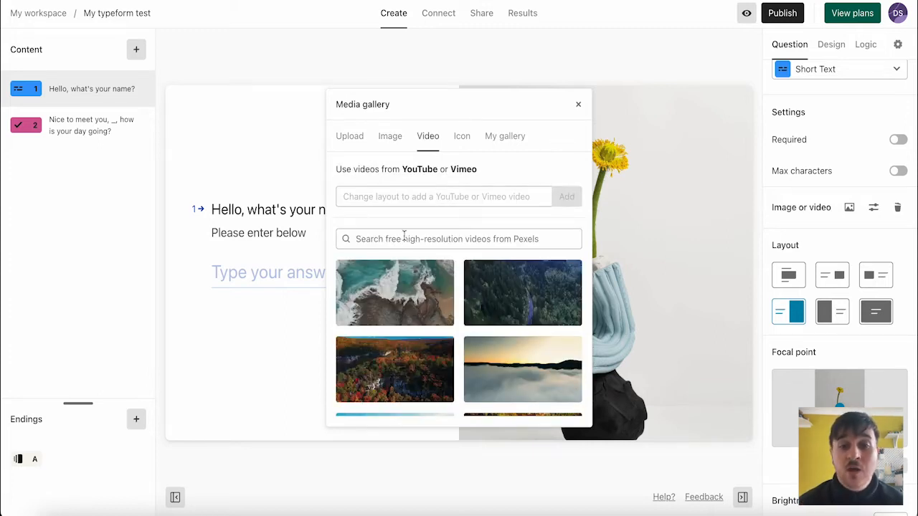
click(461, 137)
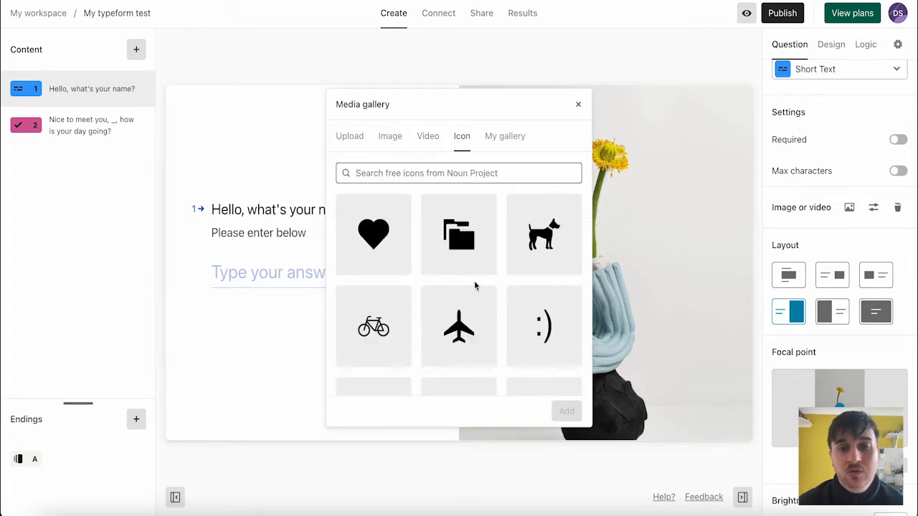
click(502, 137)
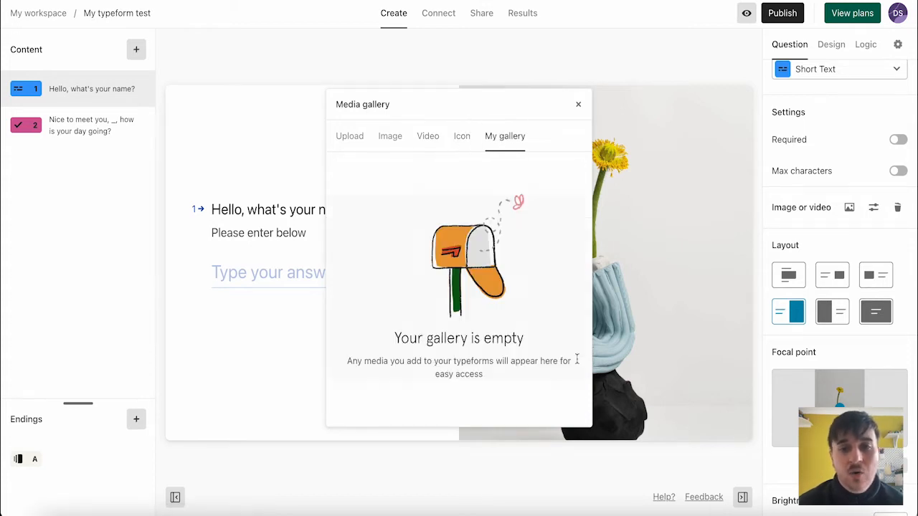
click(400, 141)
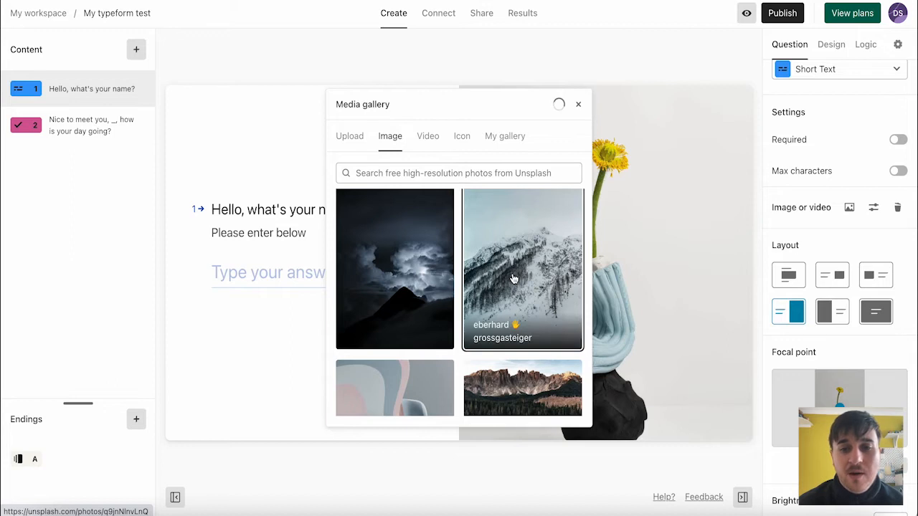
click(514, 279)
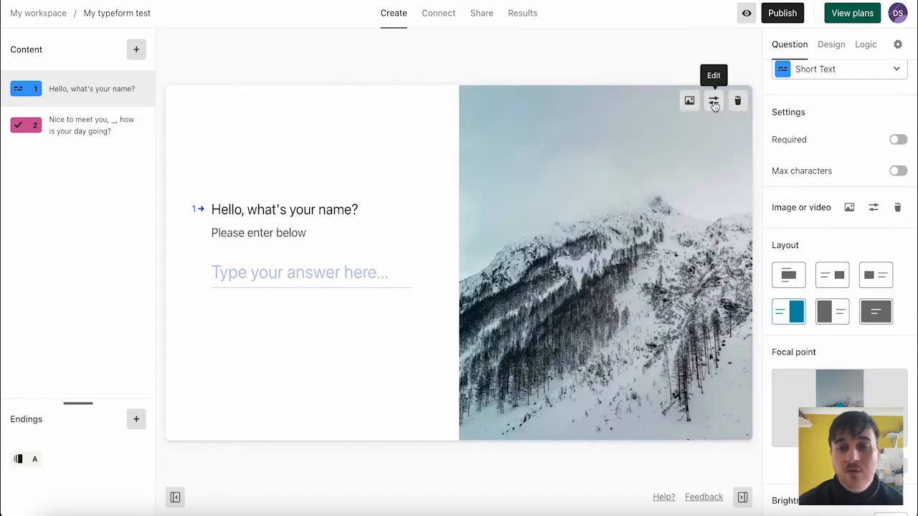
Step: Open the first question's picture in the image editor and lower its contrast to -15
click(715, 102)
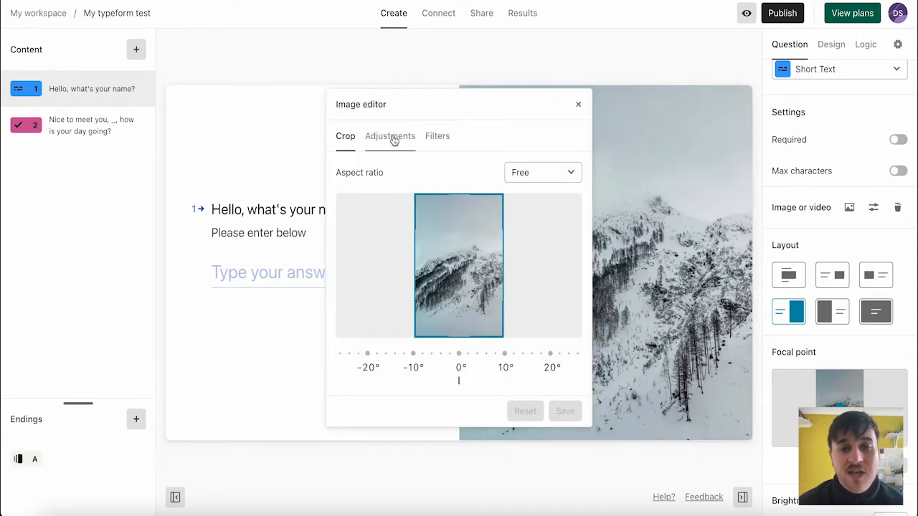
click(393, 138)
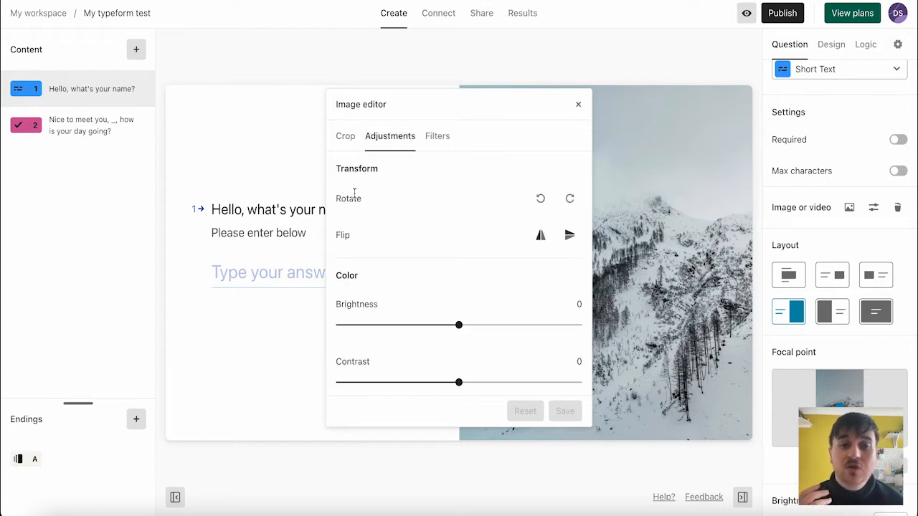
click(458, 334)
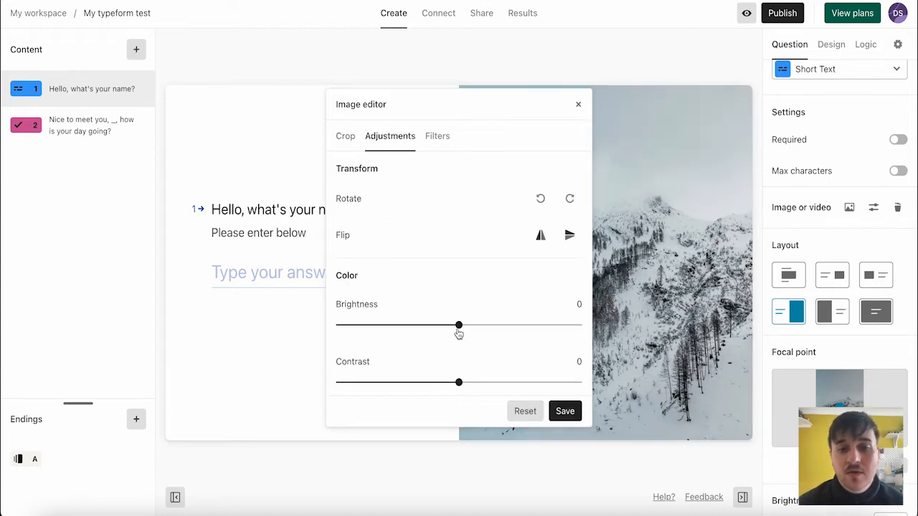
drag(459, 382, 440, 388)
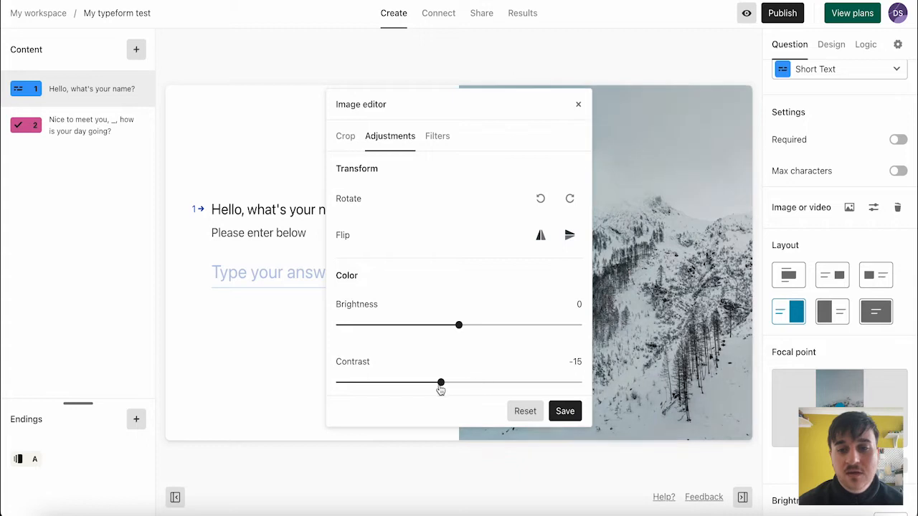
Step: Try out the image editor's filters, keep the Original filter and save the picture edits
click(439, 136)
click(528, 219)
click(533, 285)
click(462, 285)
click(374, 286)
click(534, 316)
click(565, 411)
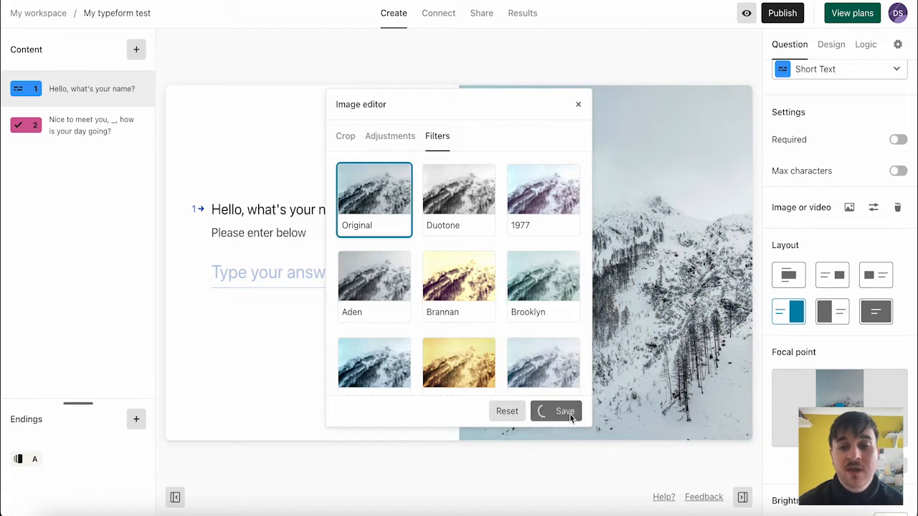
Step: Try the stacked, side-by-side and full-background layouts for the first question, and return to the split layout with the picture on the right
scroll(791, 245, down, 1)
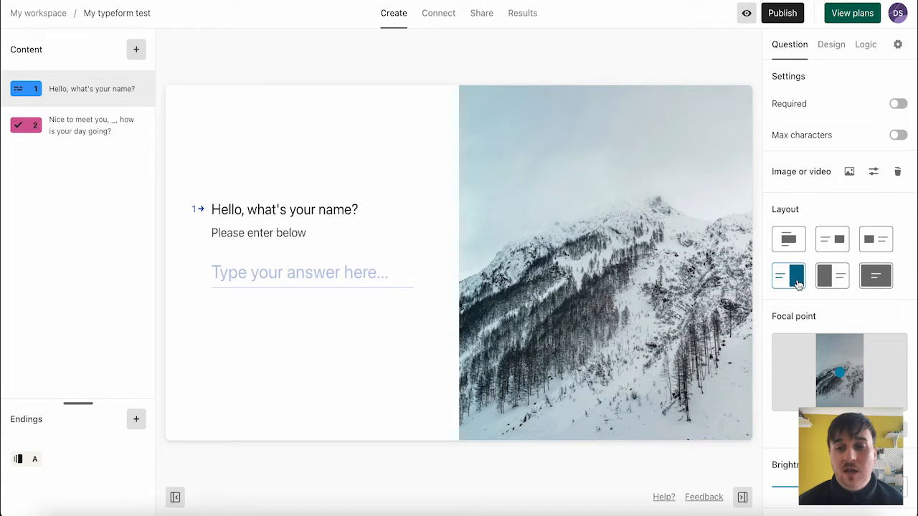
click(789, 240)
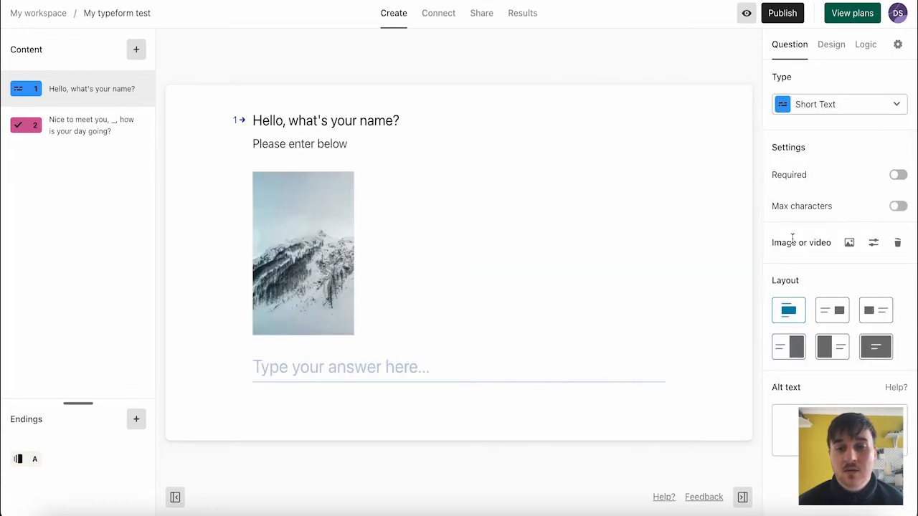
click(836, 310)
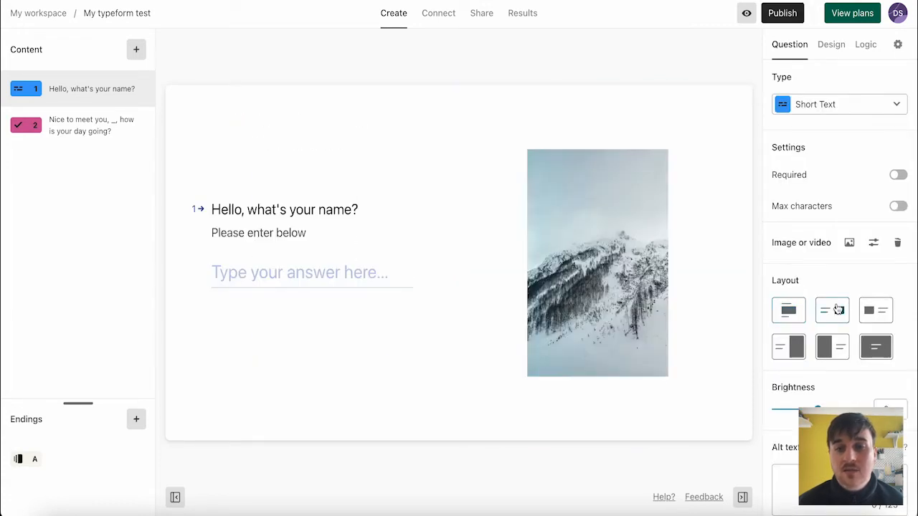
click(886, 322)
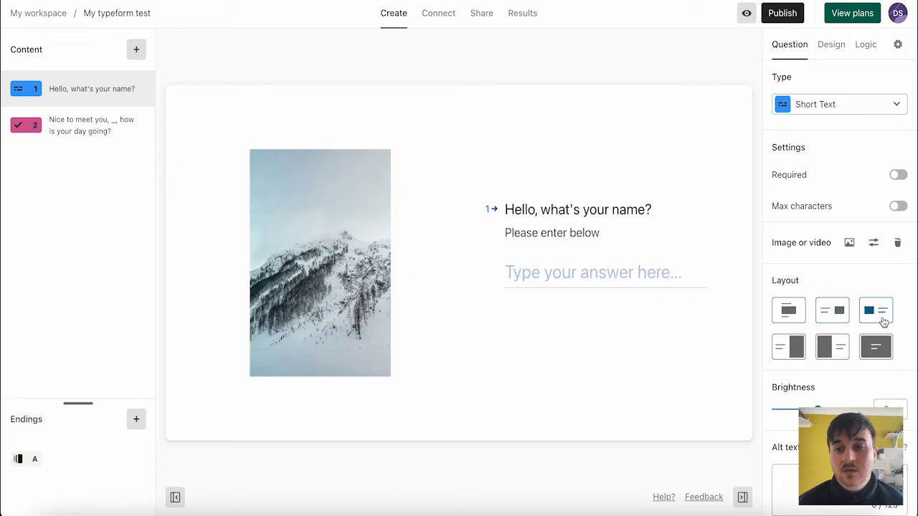
click(796, 347)
click(876, 347)
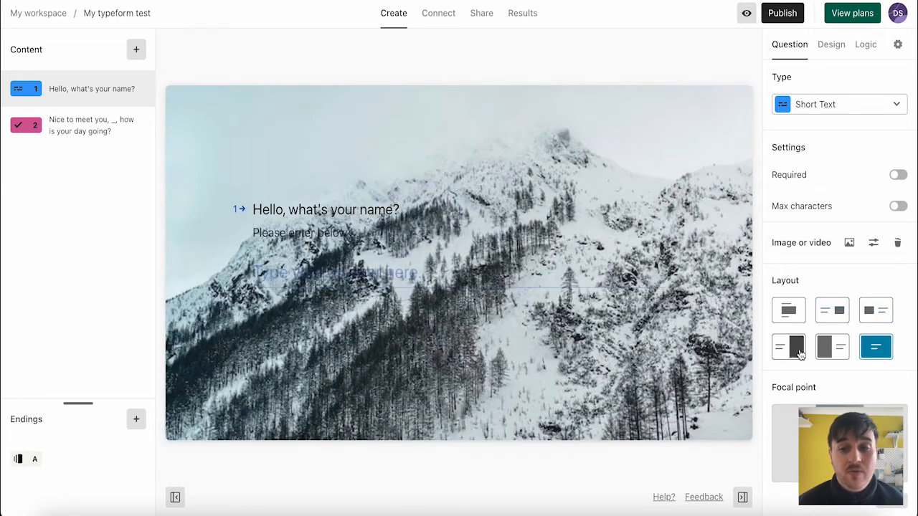
click(799, 351)
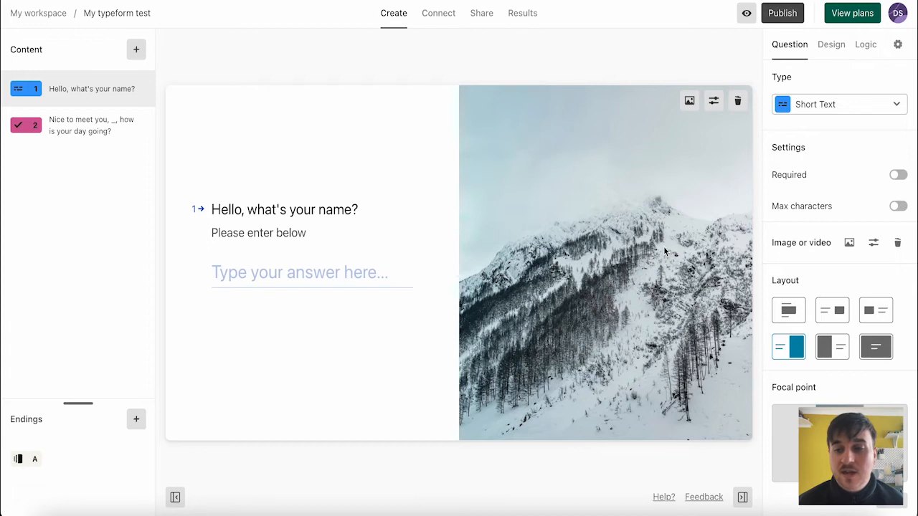
Step: Move the mountain photo's focal point down to its lower edge and set its brightness to 10
scroll(789, 259, down, 3)
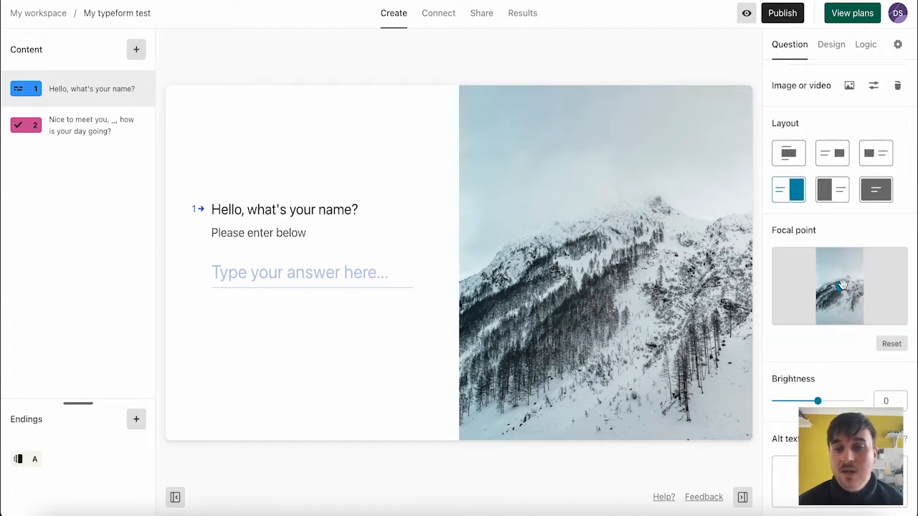
drag(843, 285, 837, 320)
drag(818, 402, 823, 401)
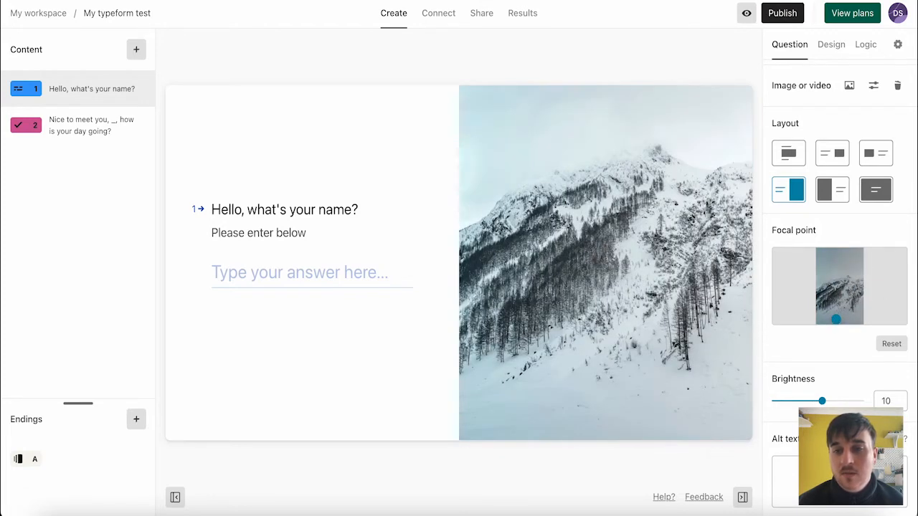
click(841, 474)
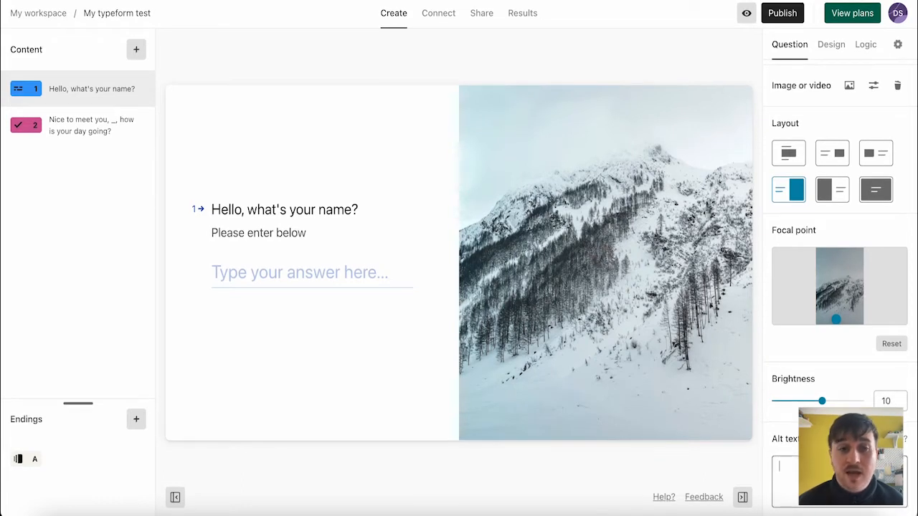
Step: Try the Plain Blue, Plain Dark and Barceloneta gallery themes on the typeform and return to the Default Theme
click(834, 51)
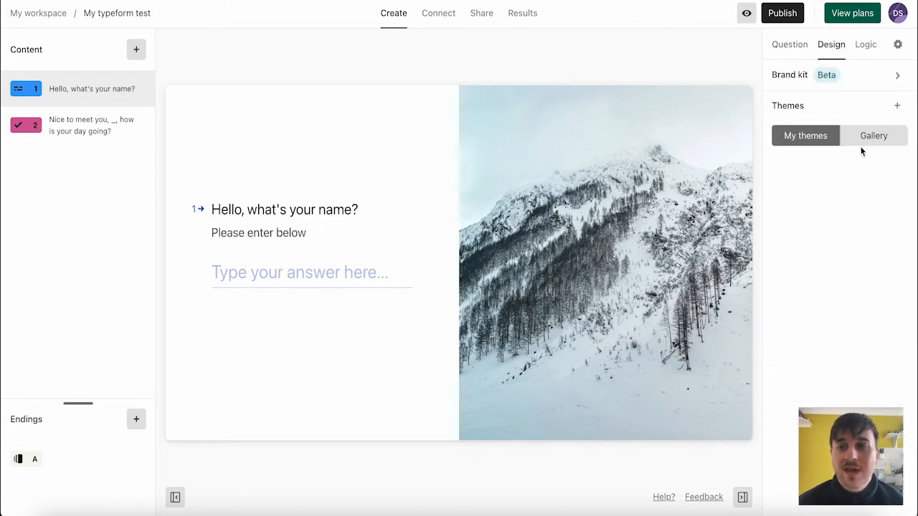
click(876, 136)
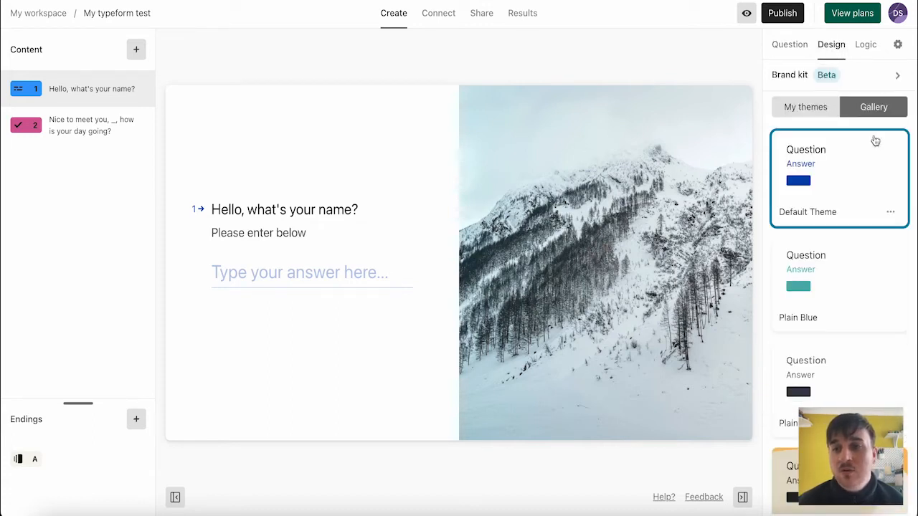
scroll(846, 166, down, 1)
scroll(846, 166, up, 1)
click(838, 279)
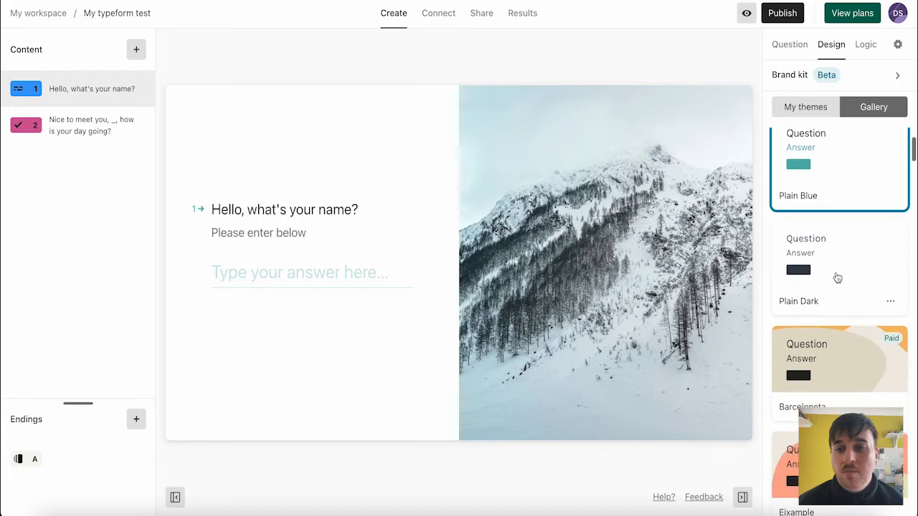
click(829, 272)
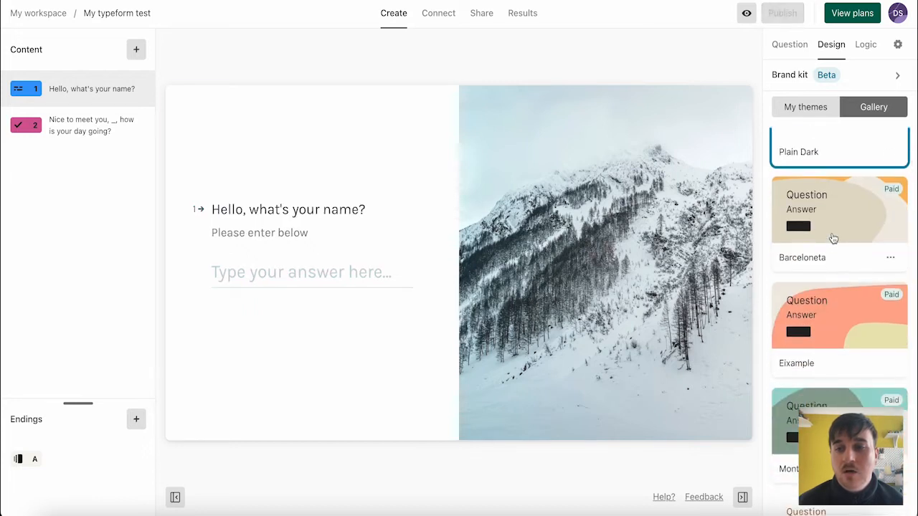
click(833, 238)
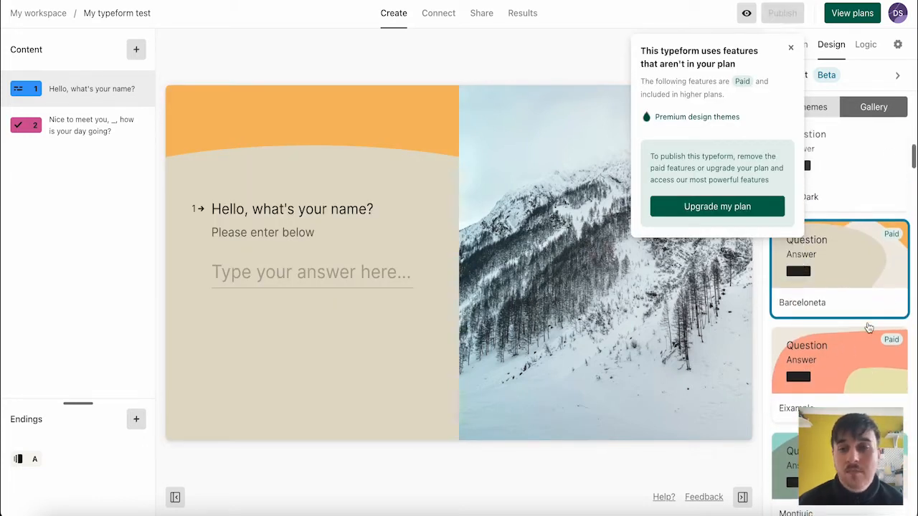
scroll(868, 328, up, 5)
click(856, 216)
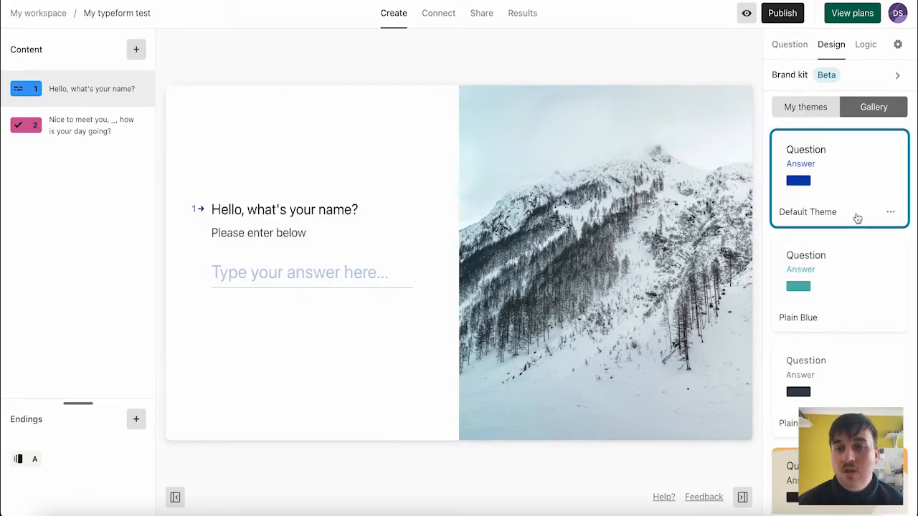
Step: In the Branching and calculations logic, make the first question always go to question 2
click(867, 45)
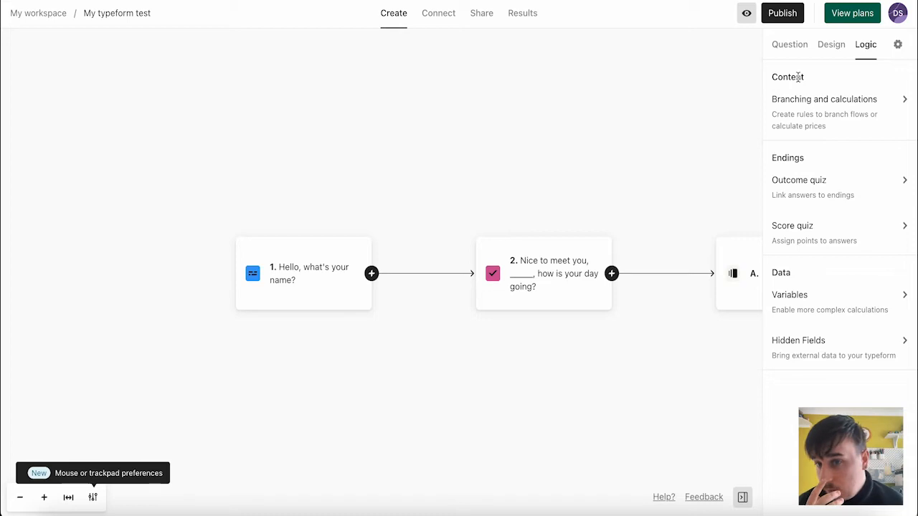
click(846, 130)
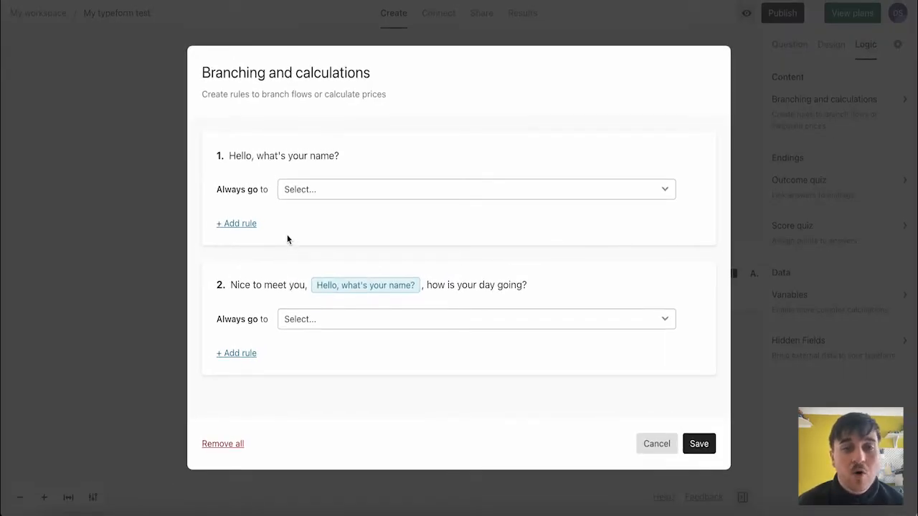
click(318, 195)
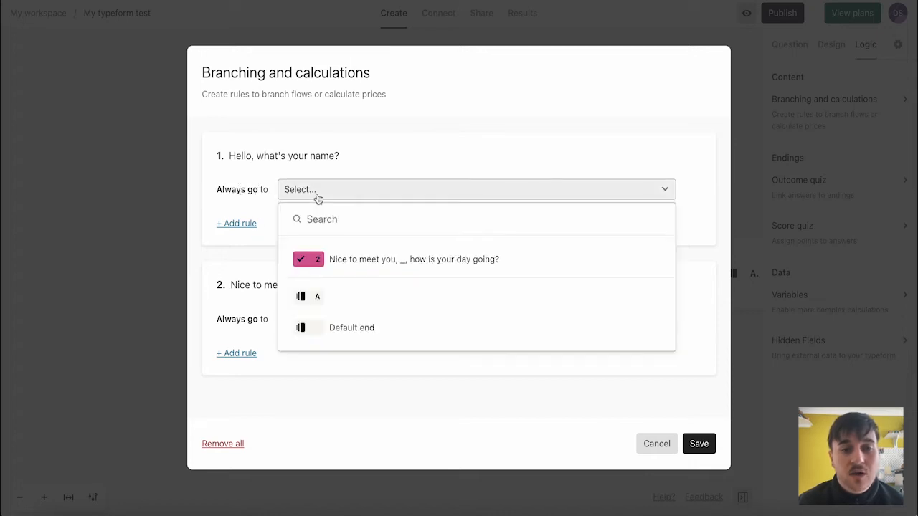
click(397, 265)
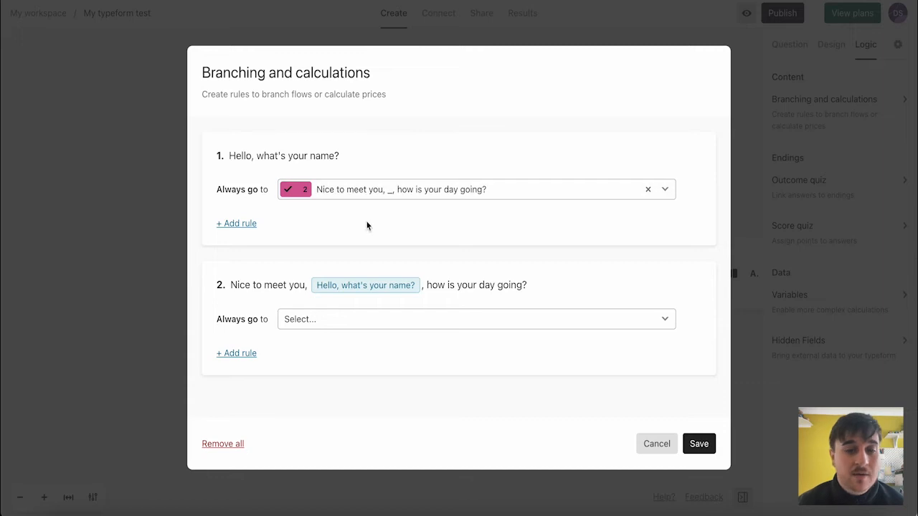
Step: Try adding an "is equal to" rule to the first question, look through the condition operators, and close the branching rules
click(236, 224)
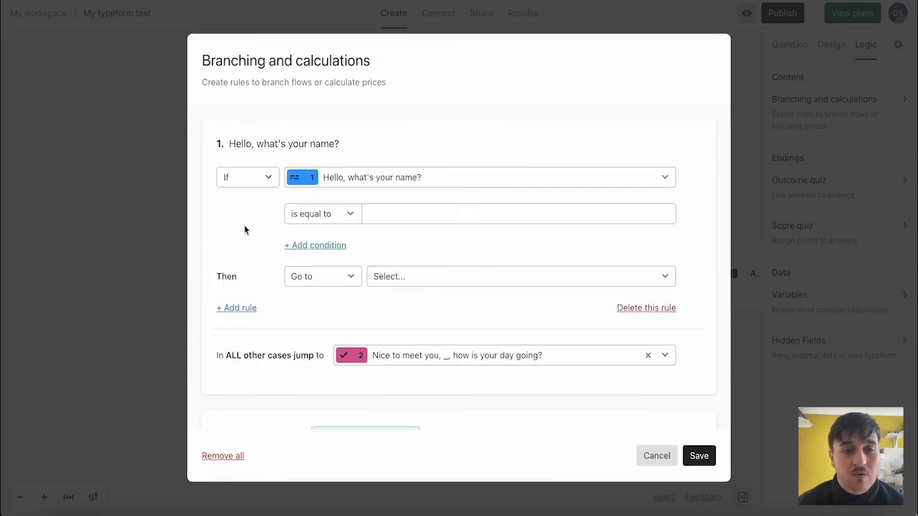
scroll(435, 256, down, 1)
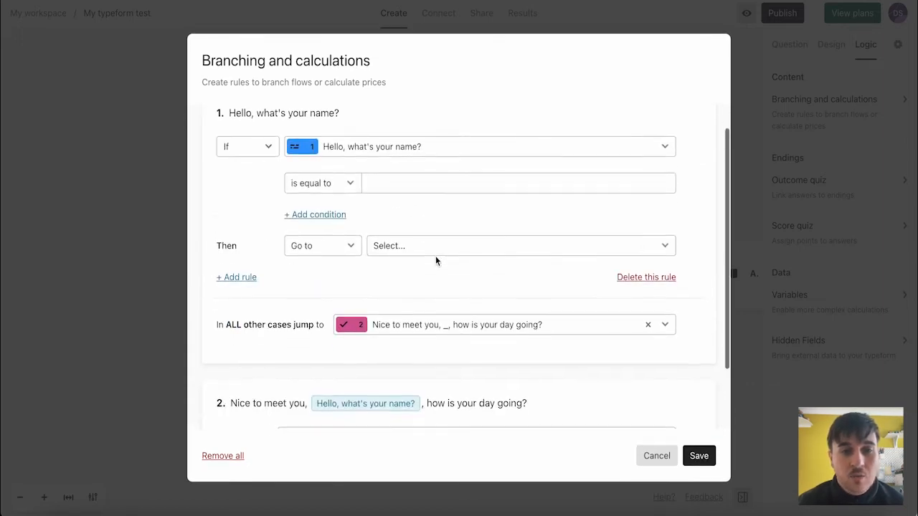
click(354, 186)
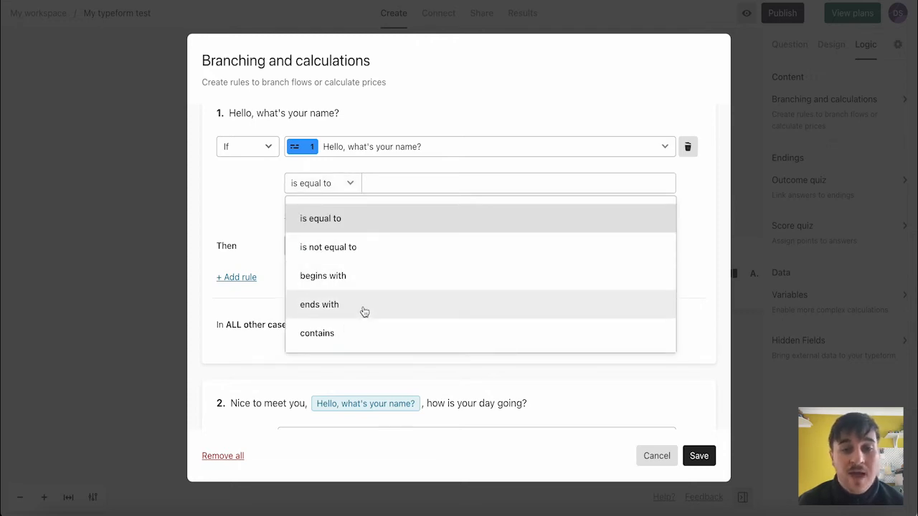
click(205, 207)
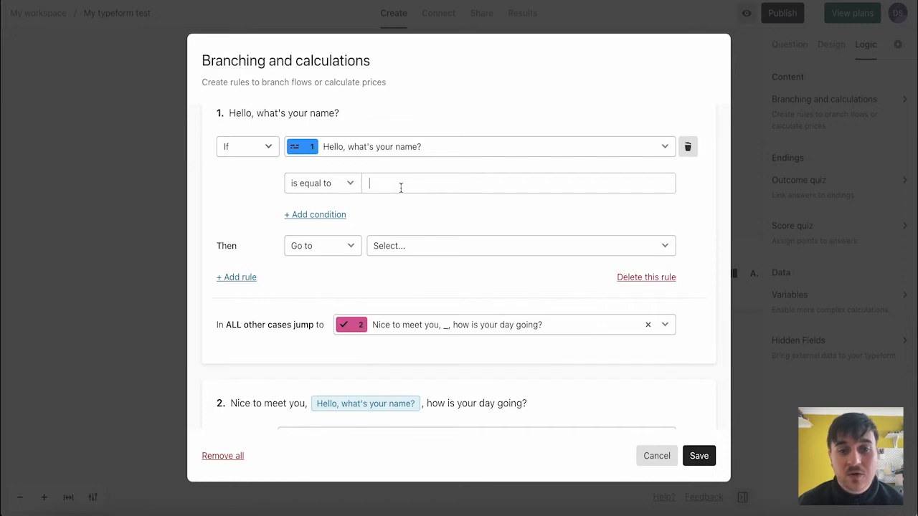
click(315, 216)
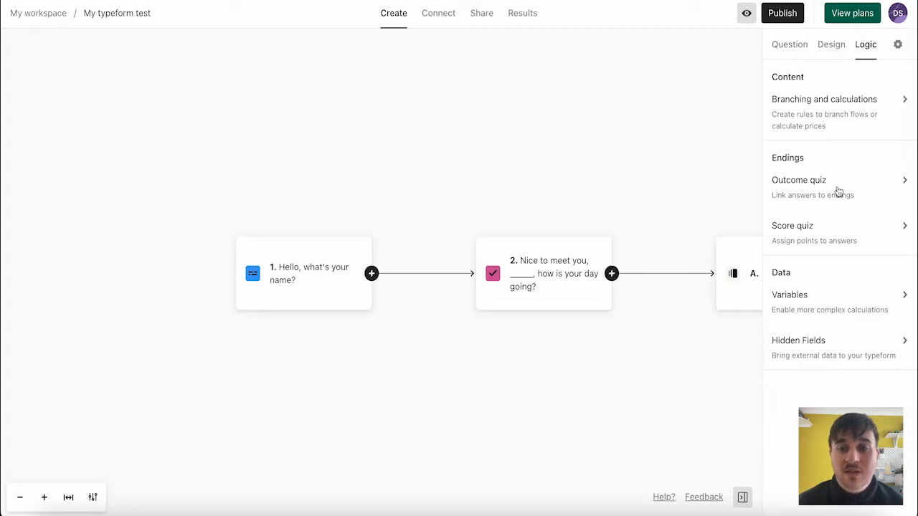
Step: Try adding a second ending in the Outcome quiz, view the answer scoring in the Score quiz, and cancel both
click(838, 191)
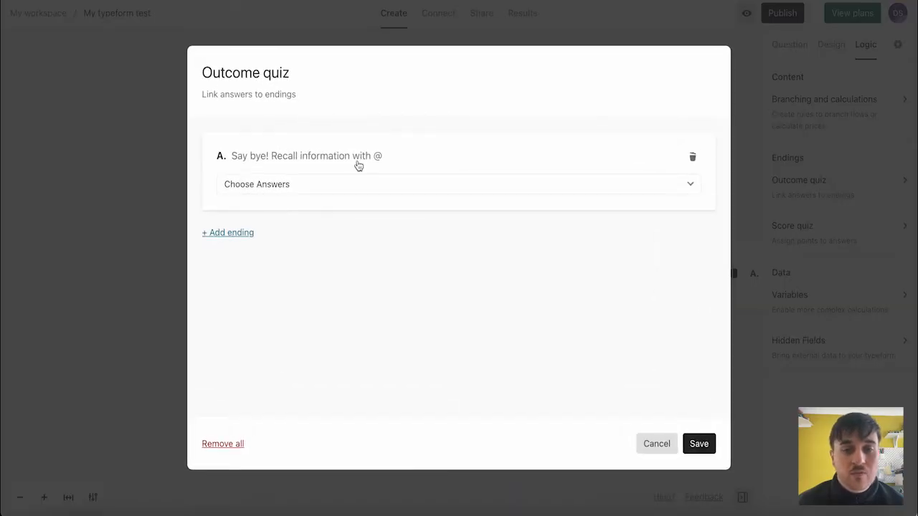
click(408, 188)
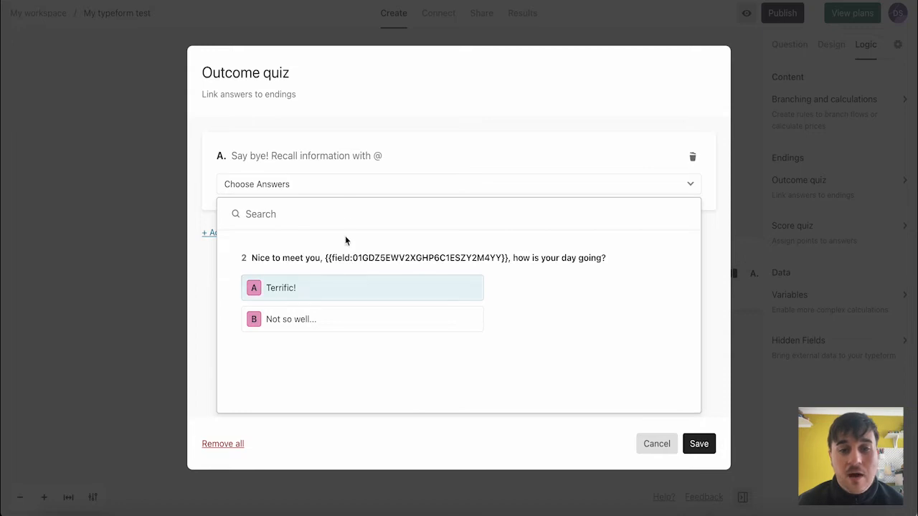
click(331, 184)
click(239, 232)
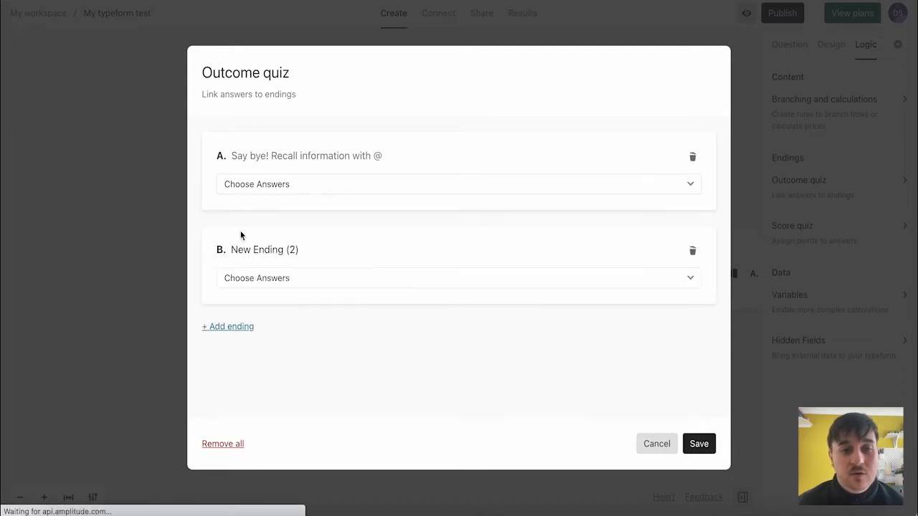
click(322, 283)
click(663, 449)
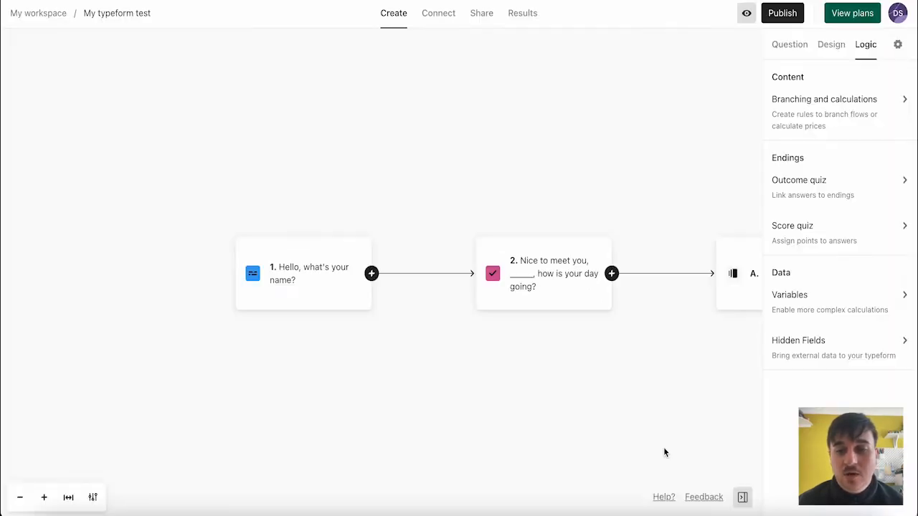
click(850, 234)
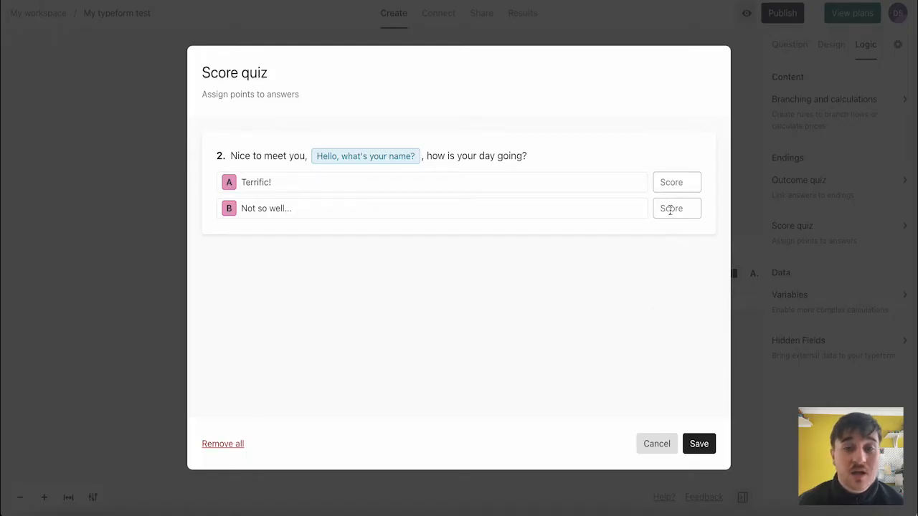
click(656, 445)
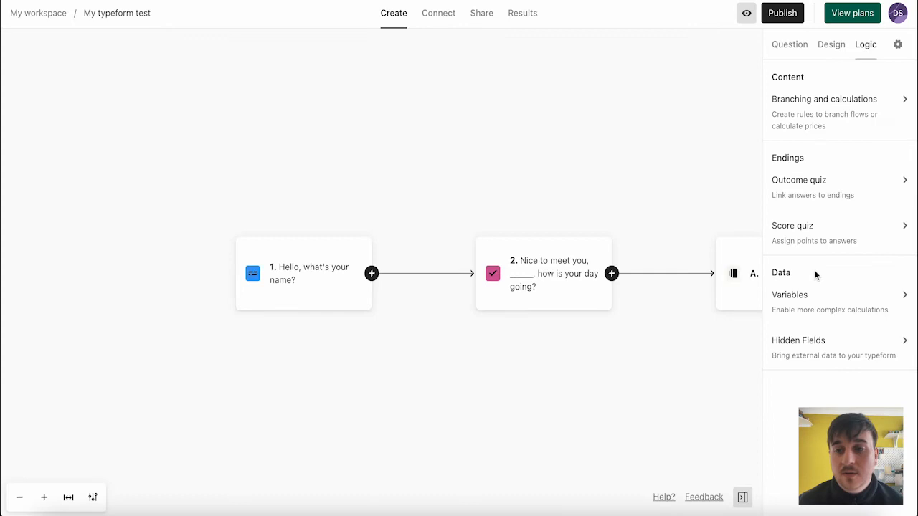
Step: View the default variables and the suggested hidden fields in the typeform's logic, leaving both without adding anything
click(818, 307)
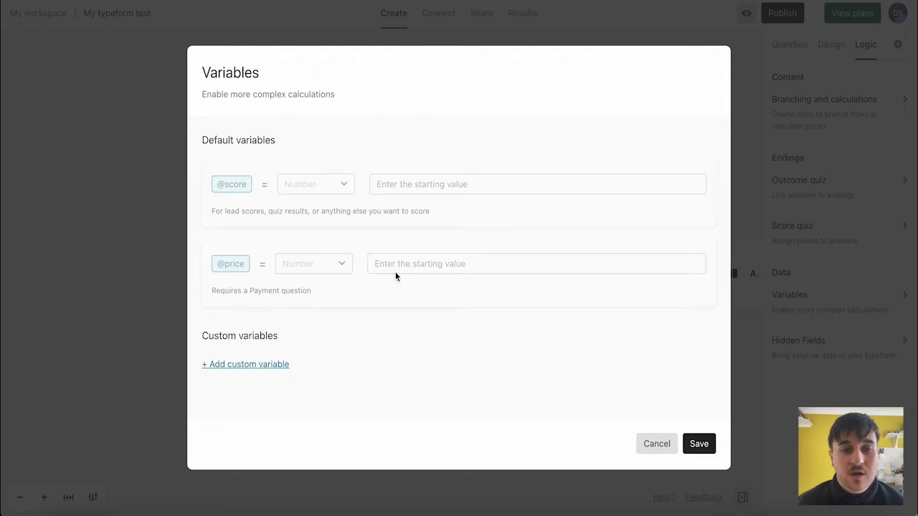
click(697, 442)
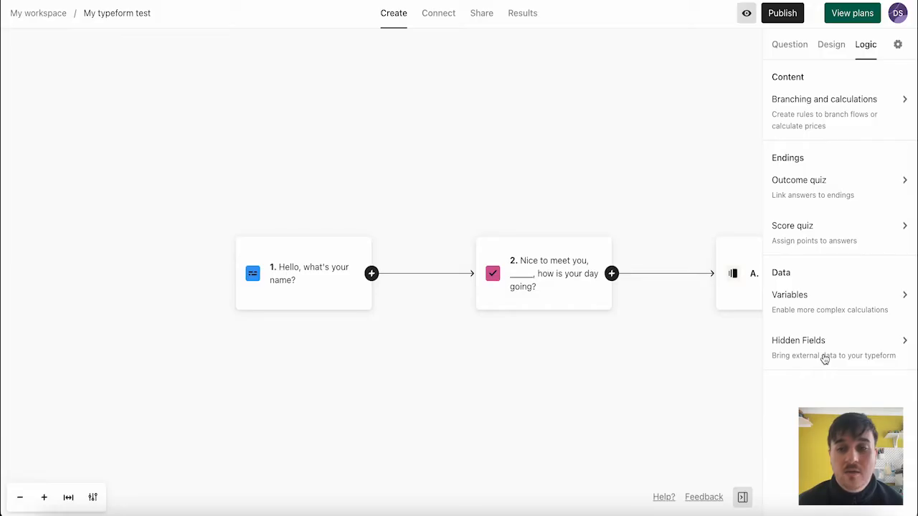
click(825, 359)
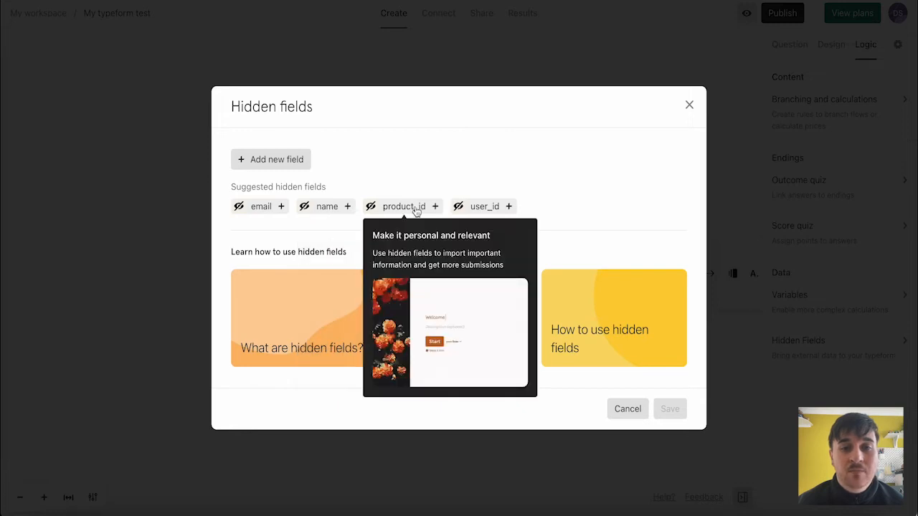
click(689, 108)
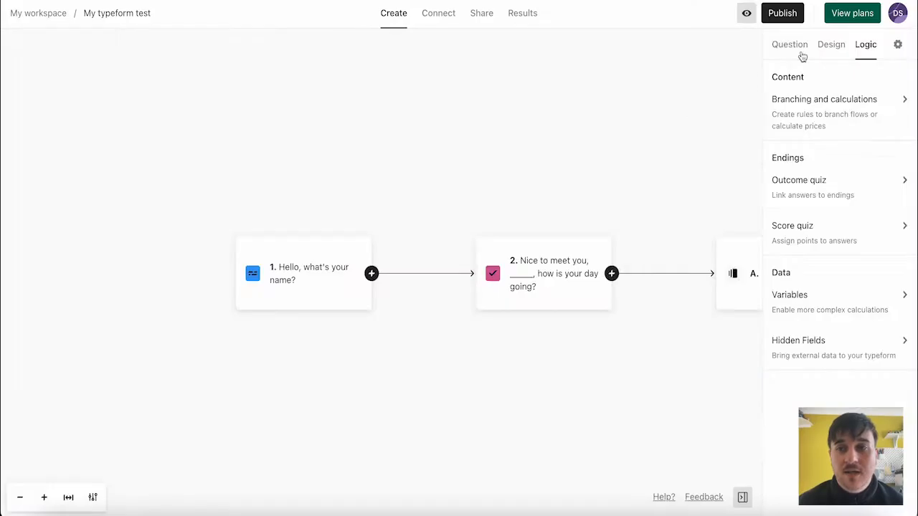
Step: Add a Multiple Choice question after question 2 with the text "How did you find out about us ?"
click(801, 54)
click(93, 130)
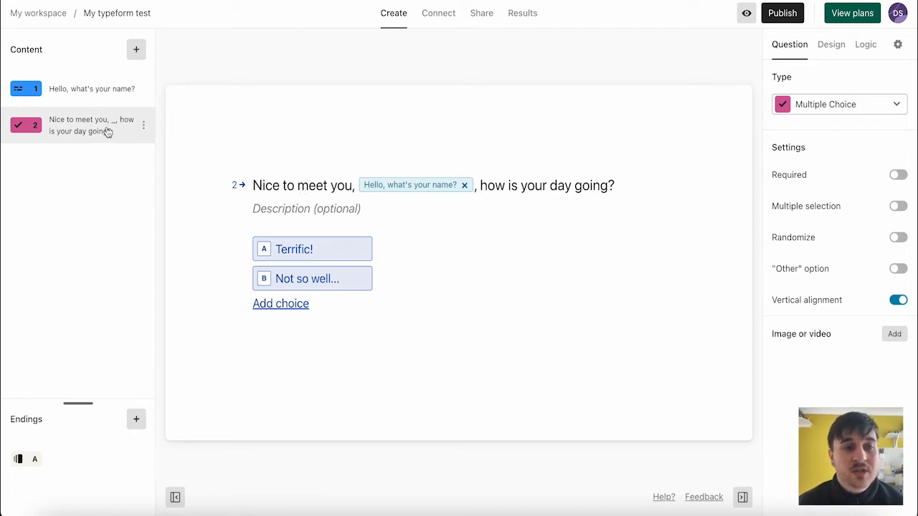
click(136, 51)
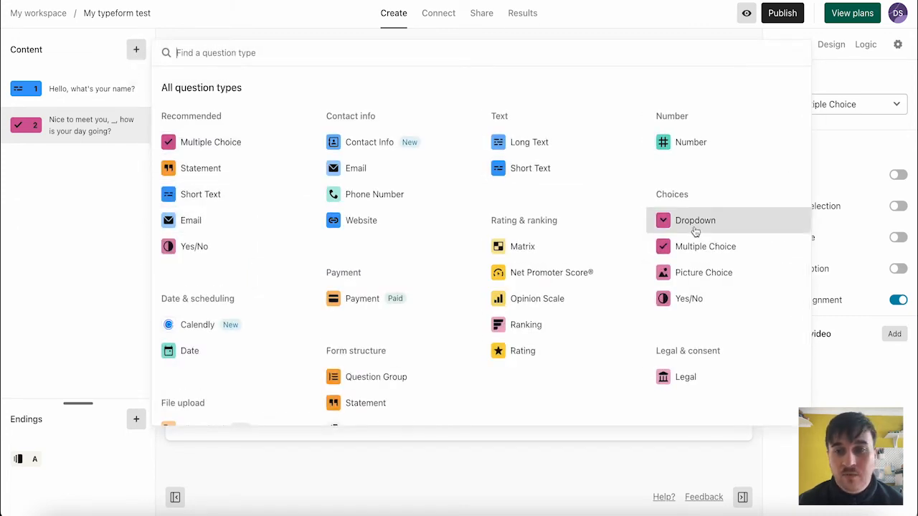
scroll(449, 294, down, 1)
scroll(449, 295, down, 3)
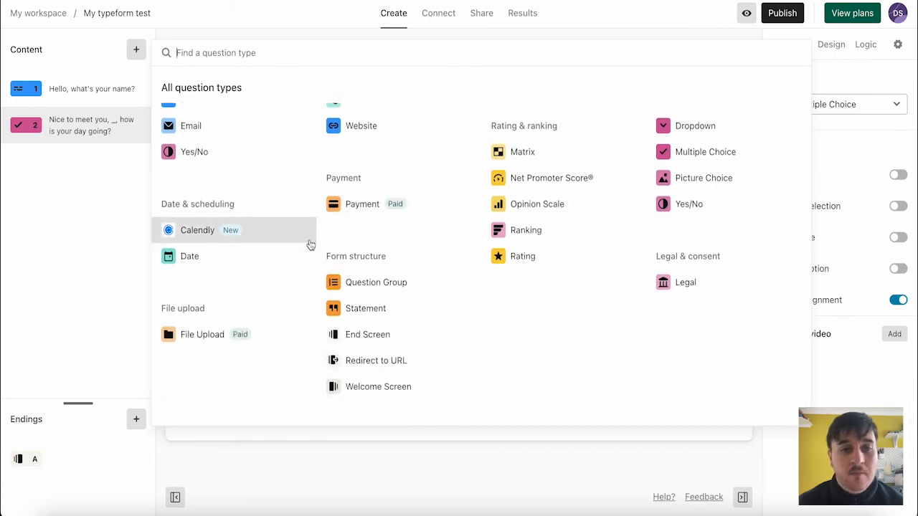
scroll(301, 237, up, 3)
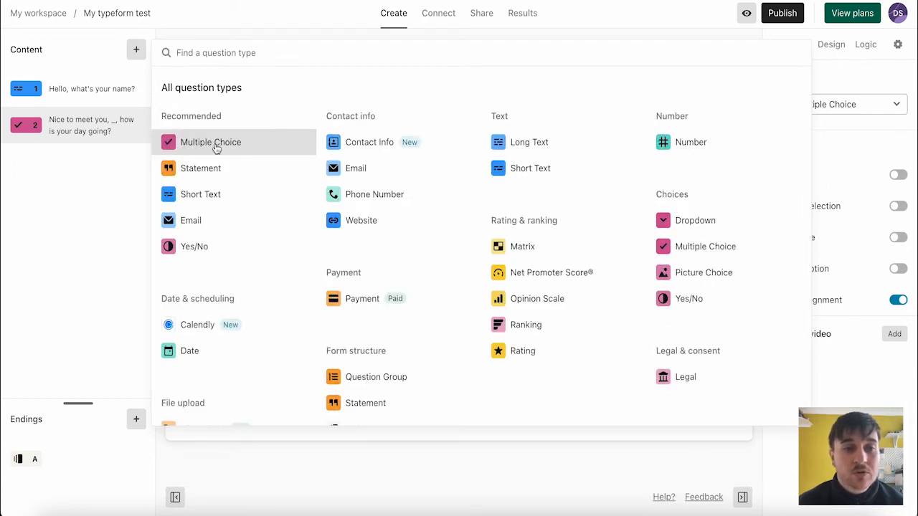
click(216, 147)
text(How )
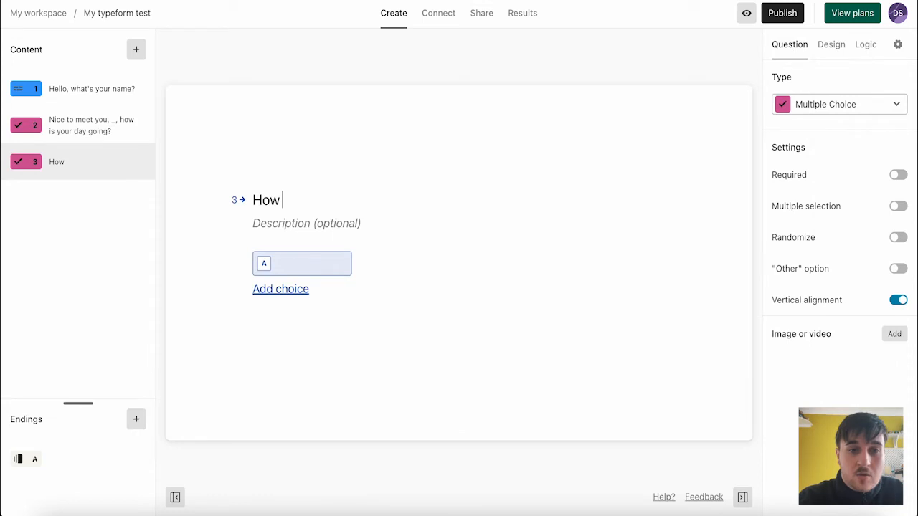
text(did you find out about us ?)
Step: Give the third question the choices "Social Media", "TV Advert", "Google Search" and "Other"
click(293, 264)
text(Social Media)
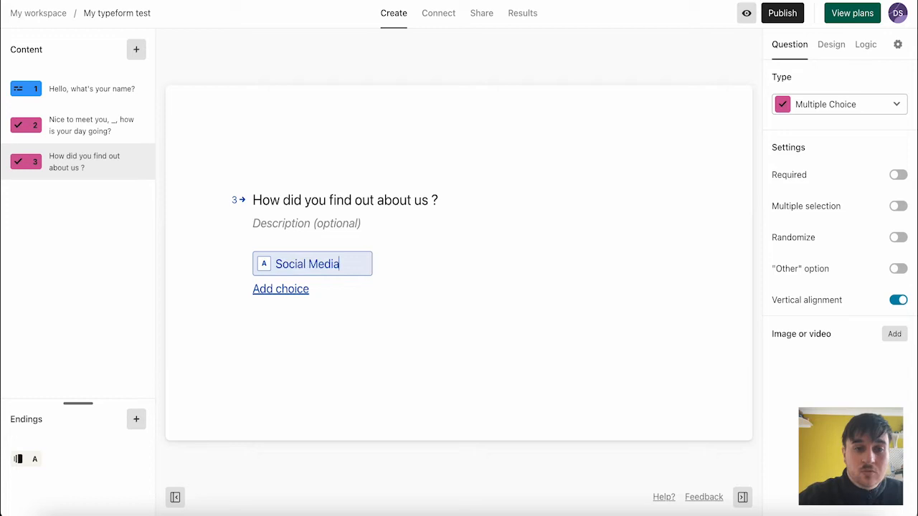
click(271, 289)
text(TV Advert)
click(286, 312)
text(Google Search)
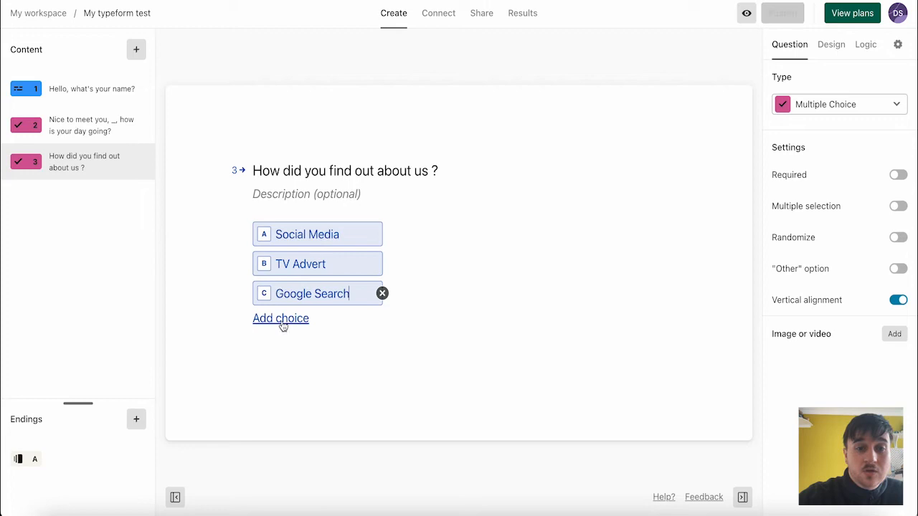
click(282, 326)
text(Other)
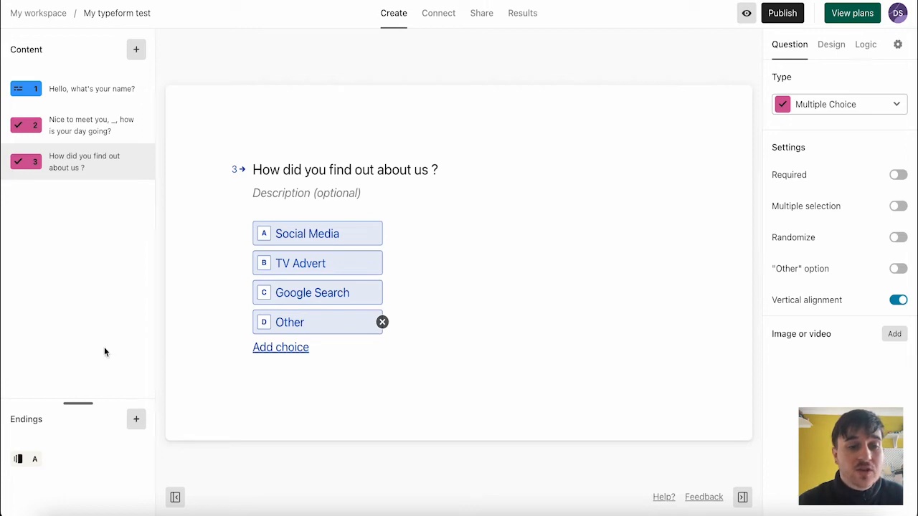
Step: Add an End Screen ending with the message "Thanks for taking this quiz"
click(136, 422)
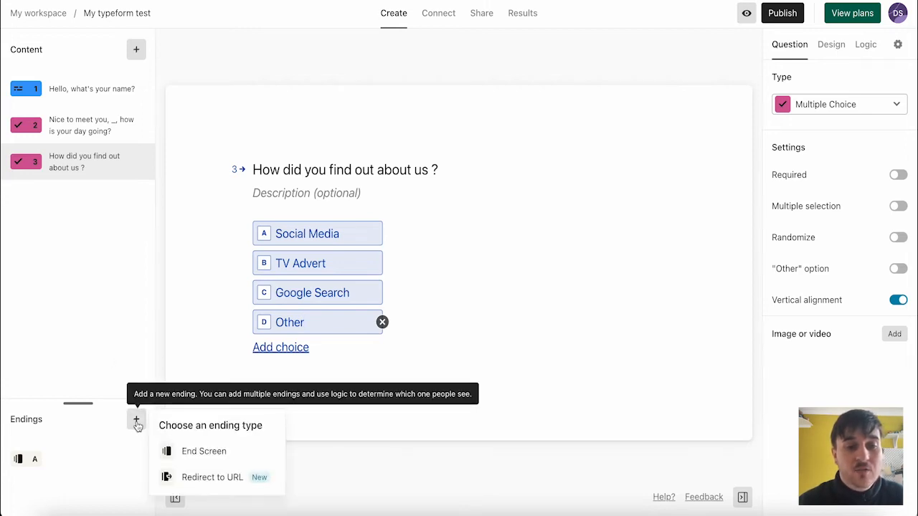
click(232, 453)
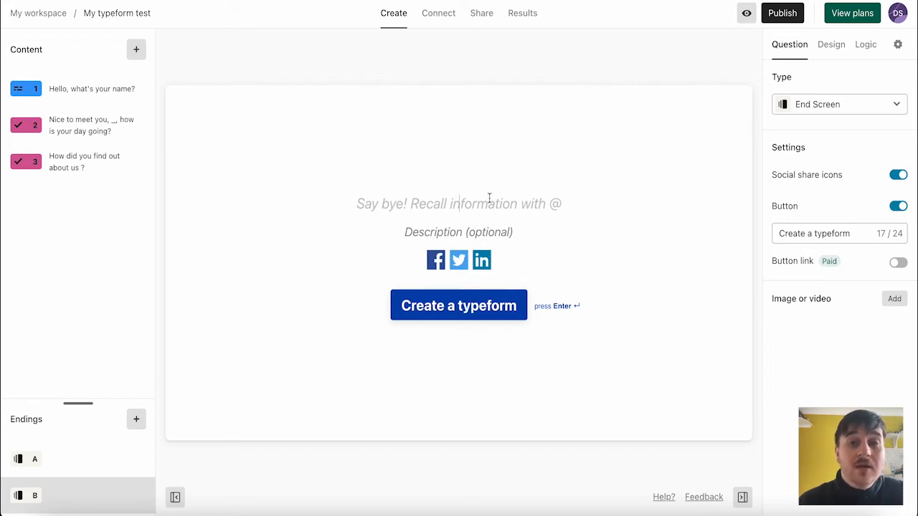
text(Thanks for taking this quiz)
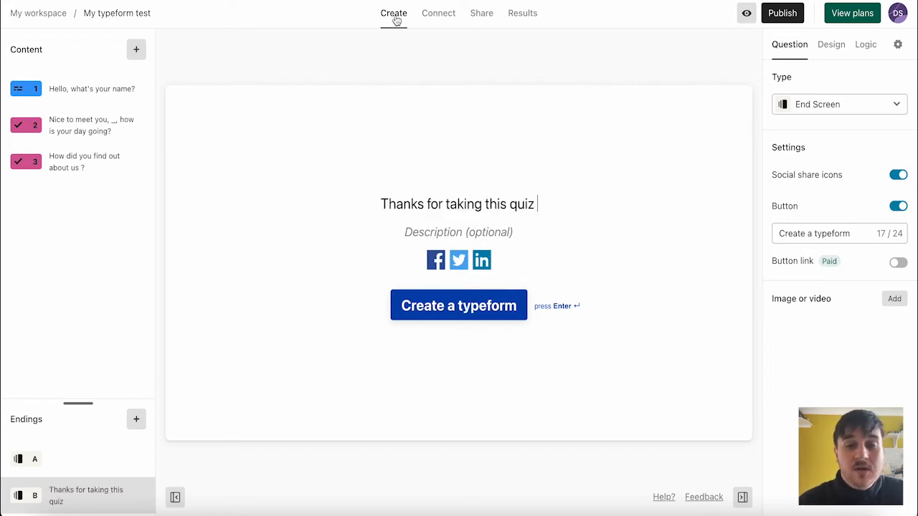
Step: Look through the list of app integrations available for connecting to the typeform
click(443, 21)
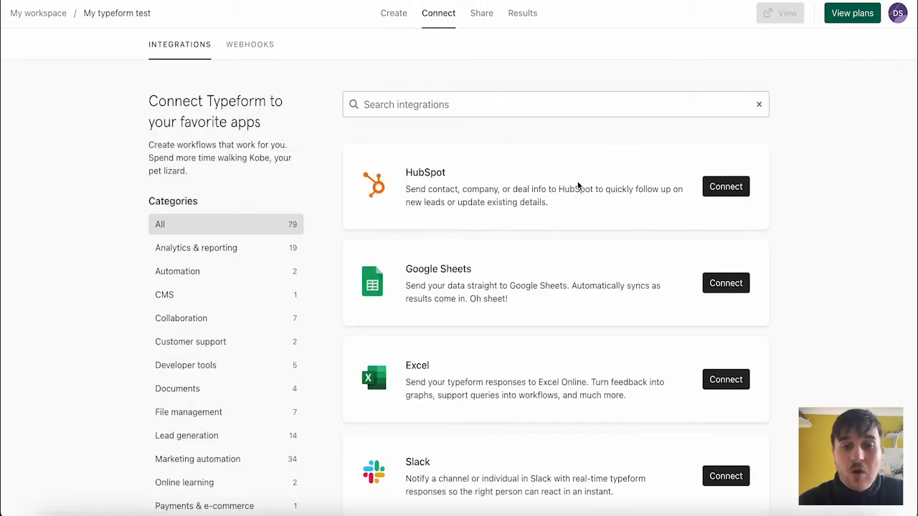
scroll(578, 184, down, 5)
scroll(455, 181, down, 6)
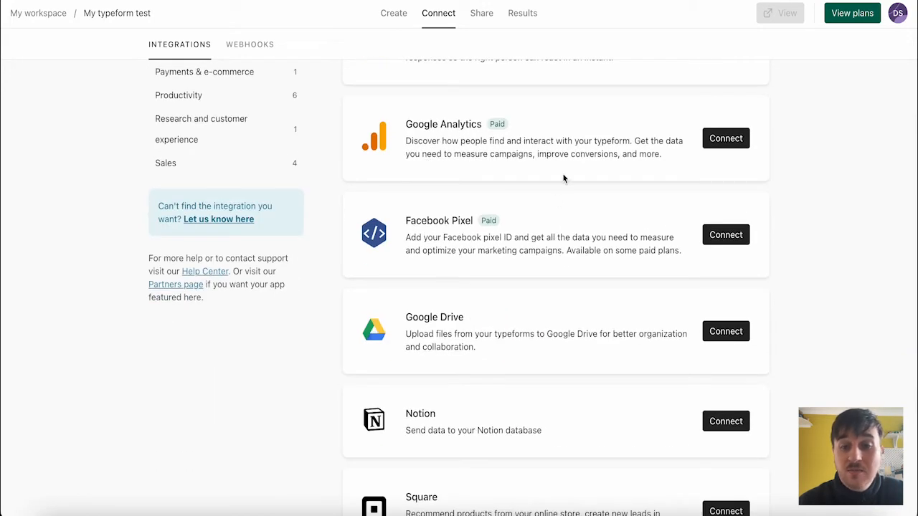
scroll(563, 179, down, 20)
scroll(563, 178, down, 15)
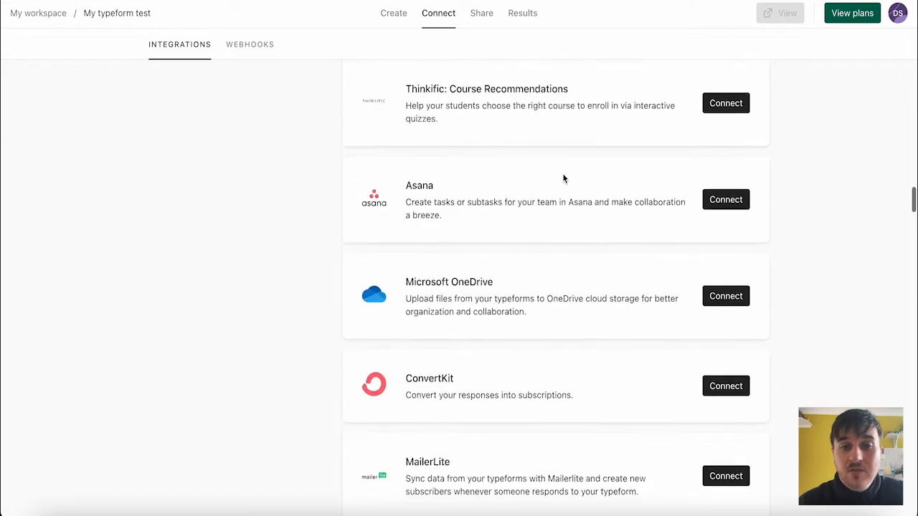
scroll(563, 178, up, 8)
scroll(563, 179, up, 20)
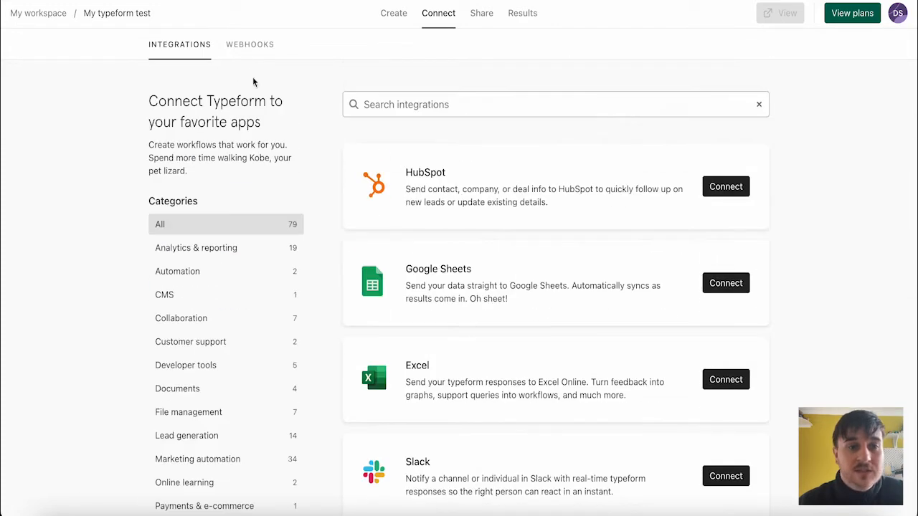
Step: View the webhooks page and look through the typeform's sharing and web page embedding options
click(262, 48)
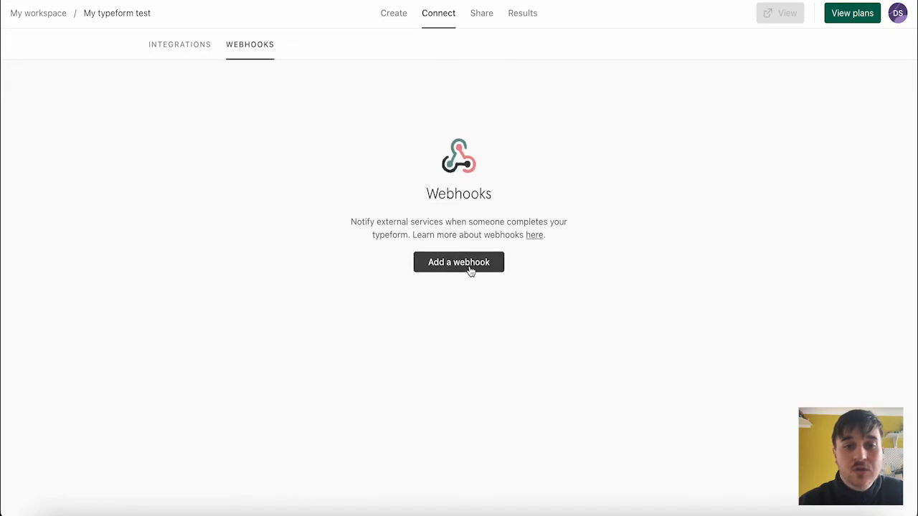
click(486, 13)
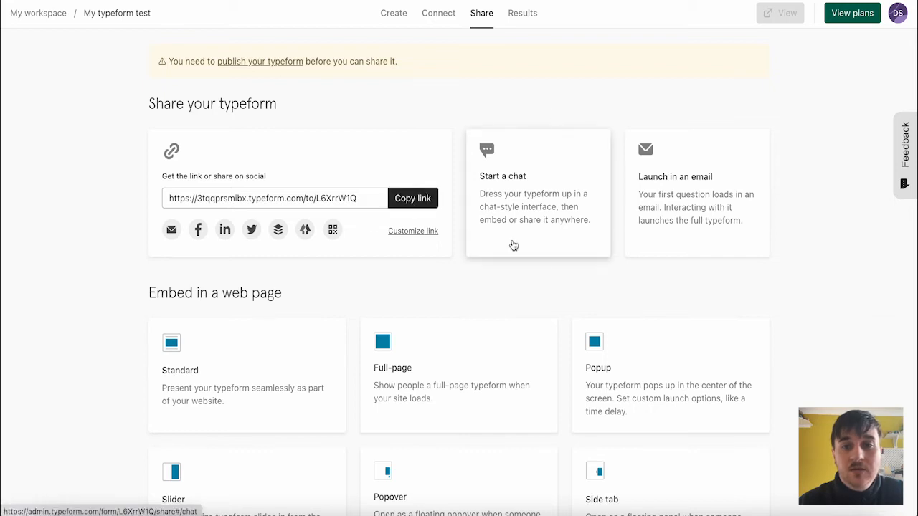
scroll(711, 188, down, 4)
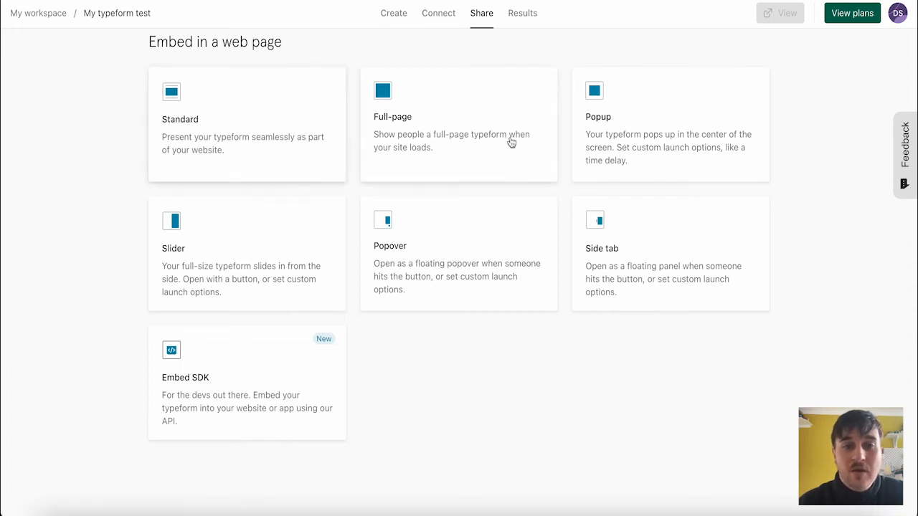
Step: Examine the typeform's results insights, including views, submissions, completion rate and time to complete, and view its summary and responses
click(521, 14)
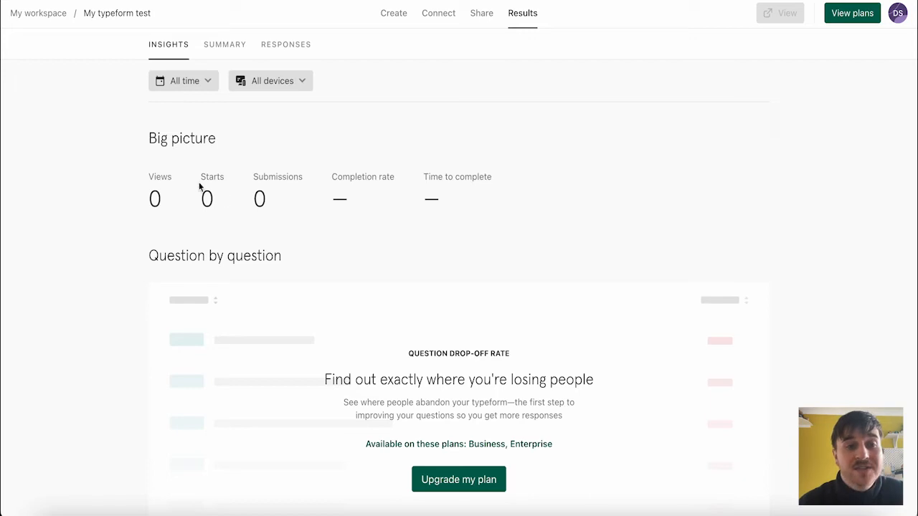
drag(148, 177, 303, 198)
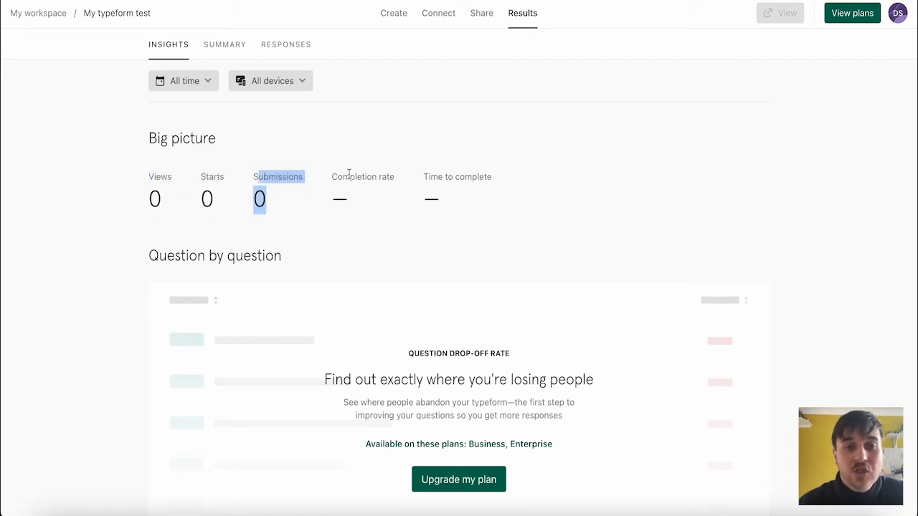
drag(350, 177, 392, 212)
drag(426, 174, 481, 205)
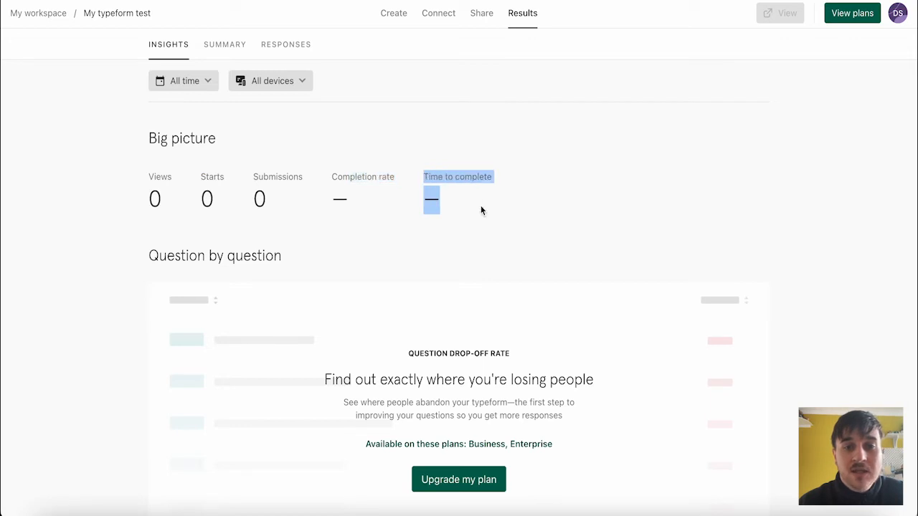
click(481, 205)
click(218, 52)
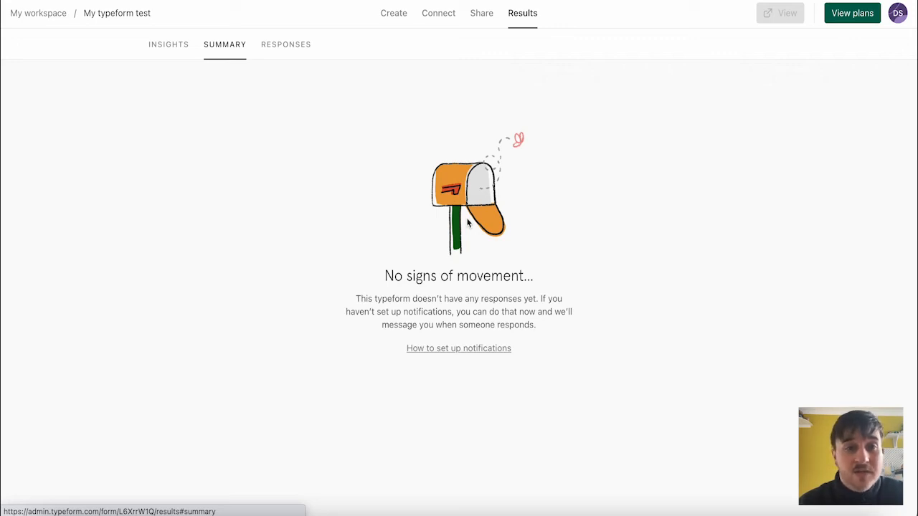
click(294, 52)
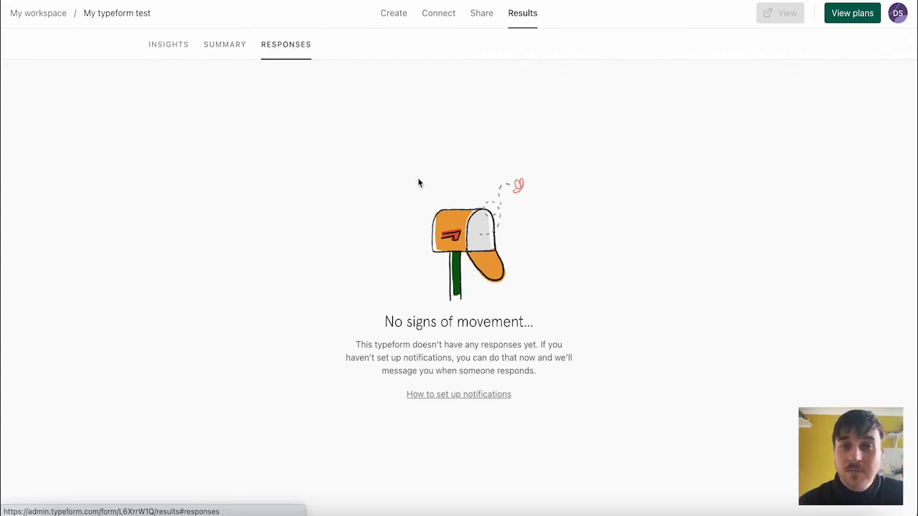
Step: Return to the typeform's editor, open the live preview and page through the questions in the mobile view
click(399, 18)
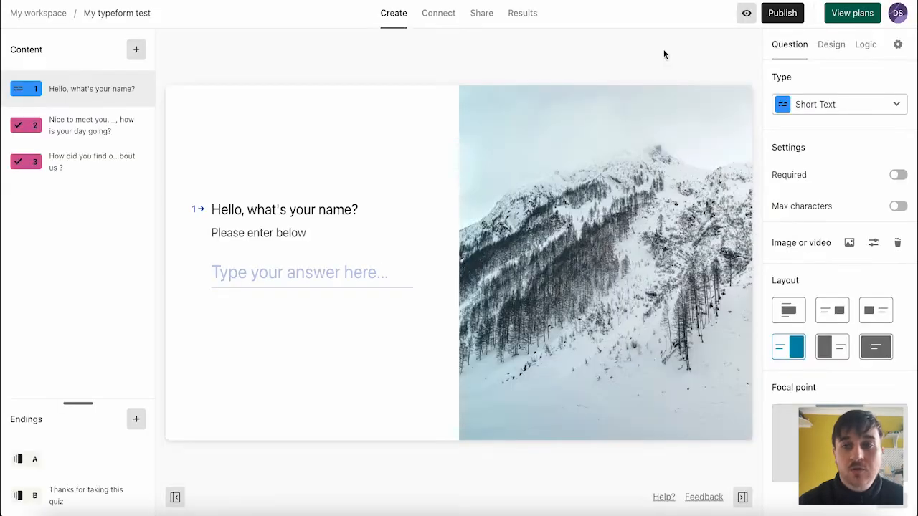
click(746, 14)
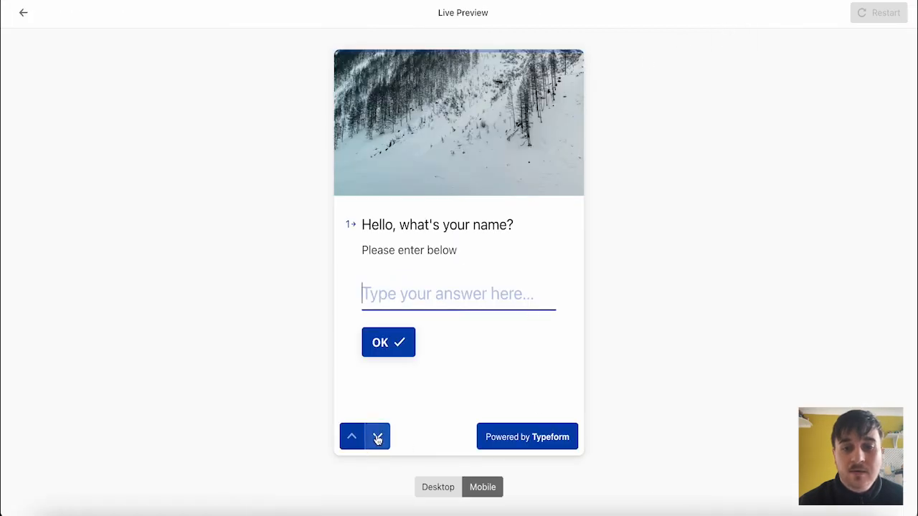
click(378, 437)
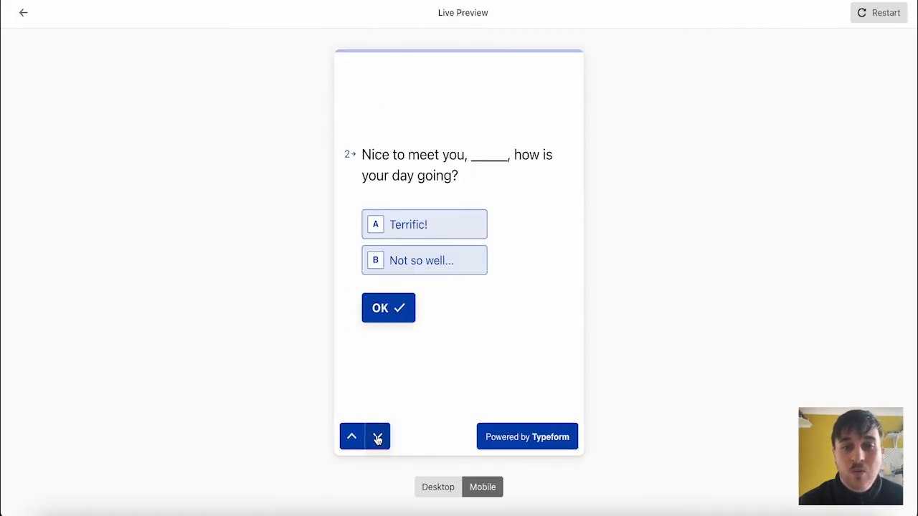
click(379, 437)
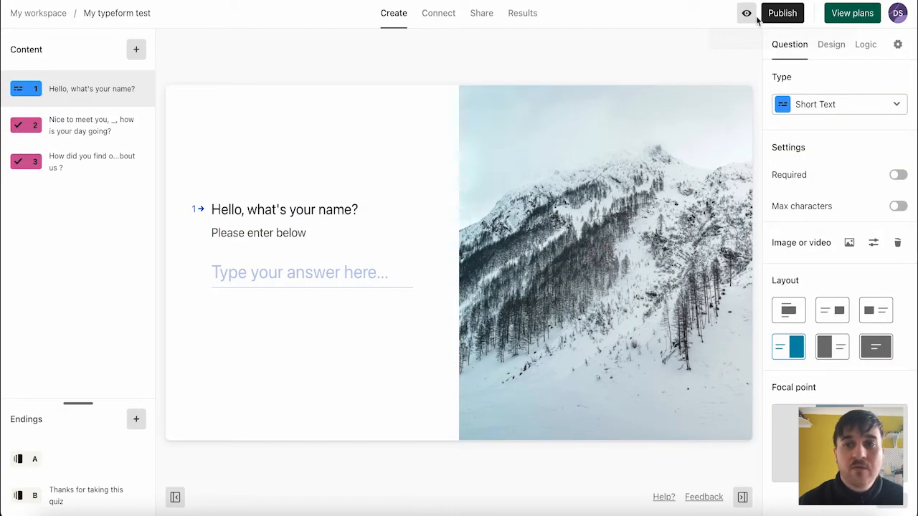
Step: Publish the typeform and select its share link
click(783, 15)
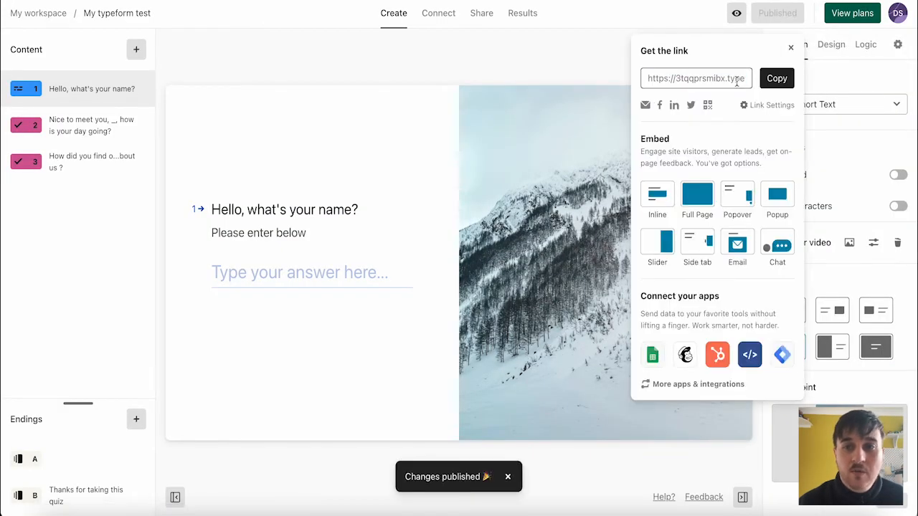
drag(747, 80, 649, 79)
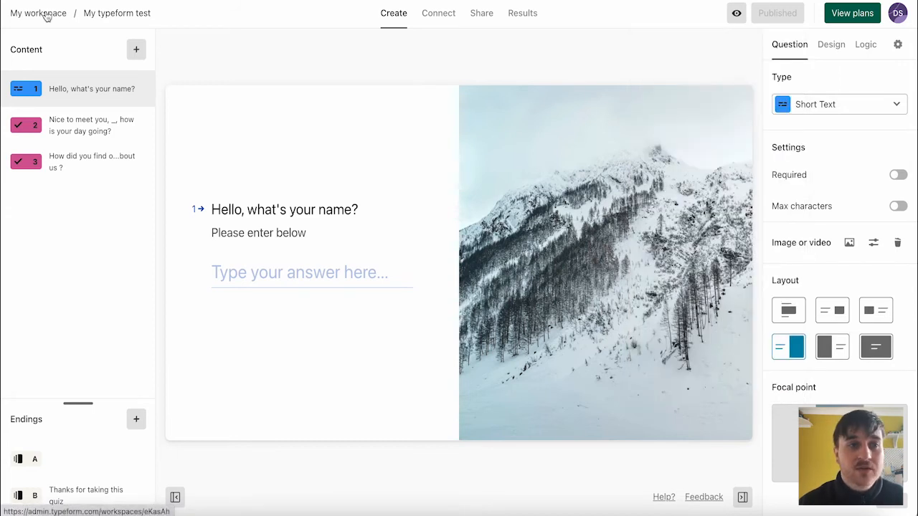
Step: Return to My workspace and start creating a new typeform from a template
click(48, 15)
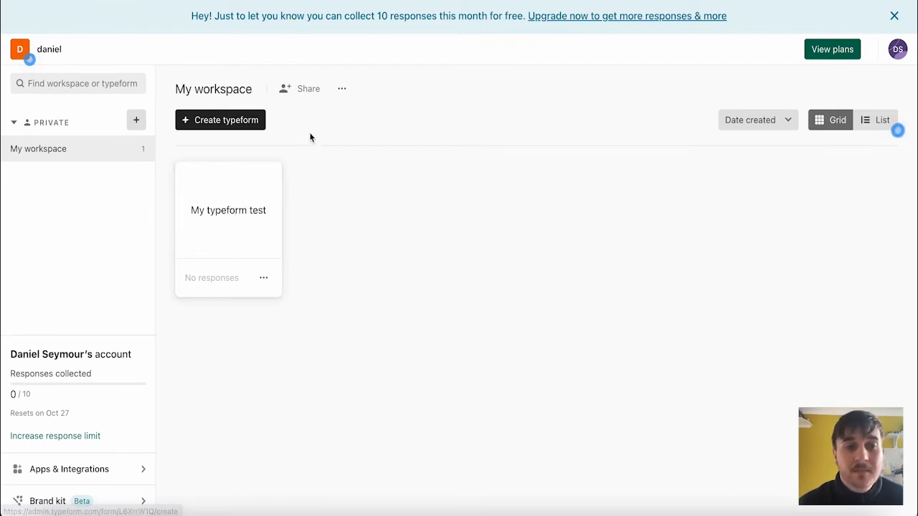
click(253, 123)
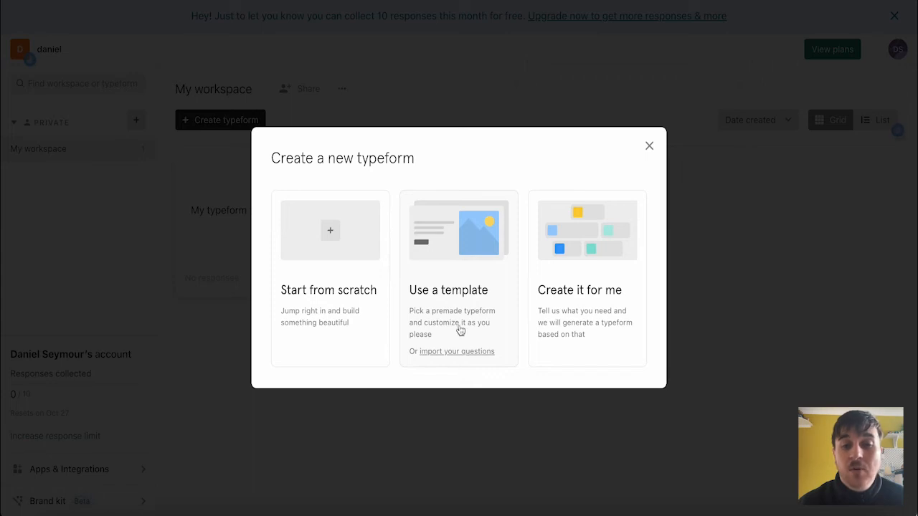
click(440, 251)
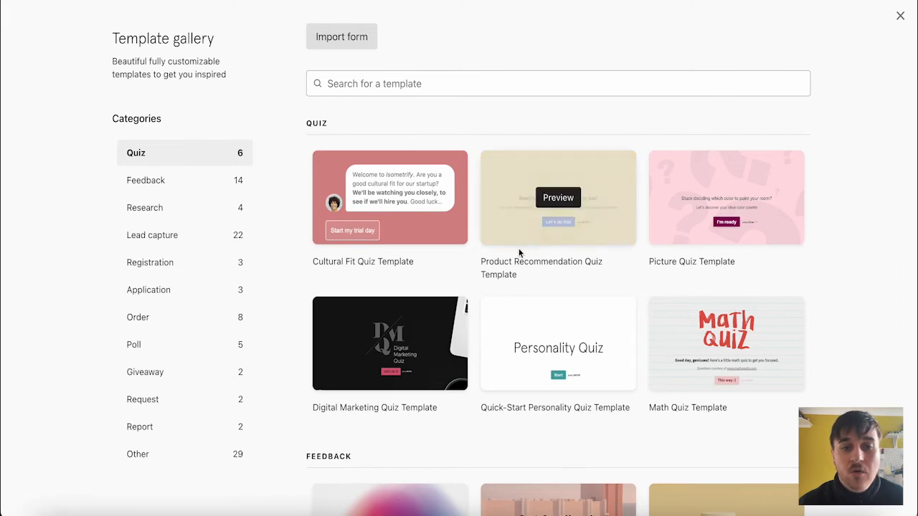
Step: Browse the template gallery down to the Poll category, preview the Funny Poll Template and use it
scroll(441, 227, down, 20)
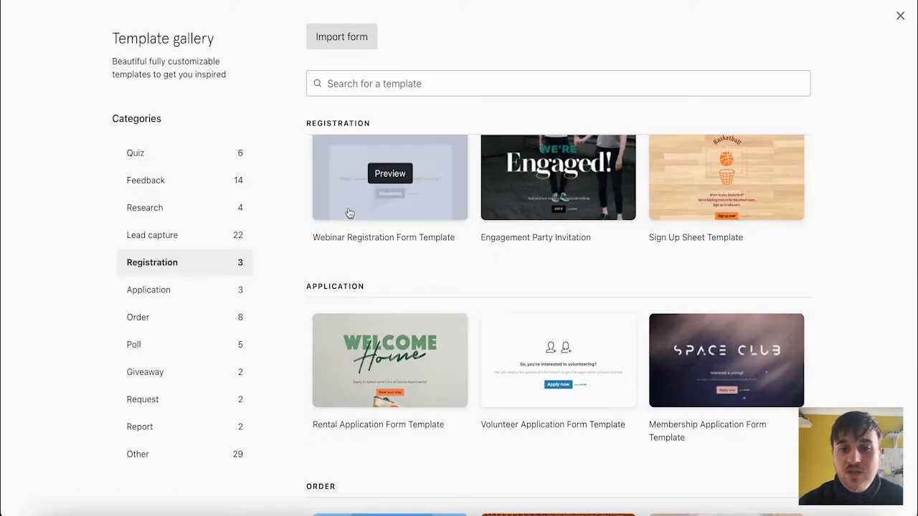
scroll(381, 361, down, 3)
scroll(440, 265, down, 5)
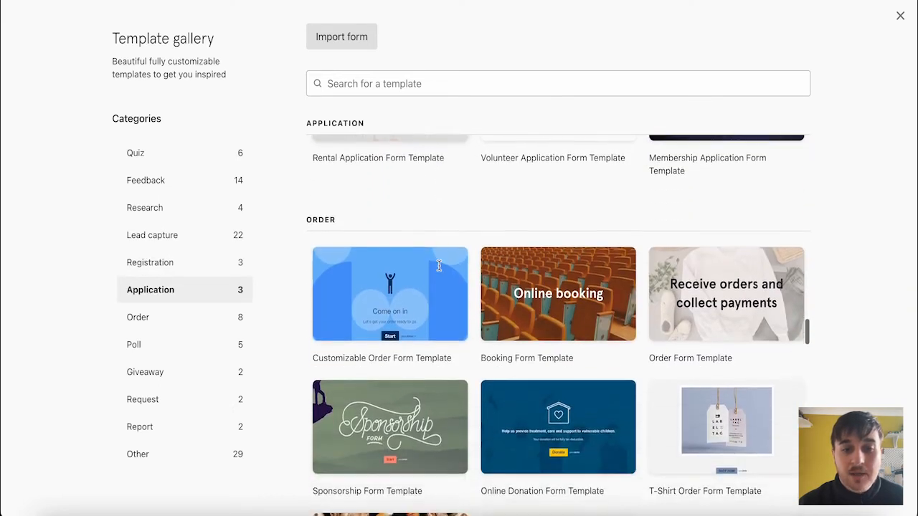
scroll(439, 271, down, 5)
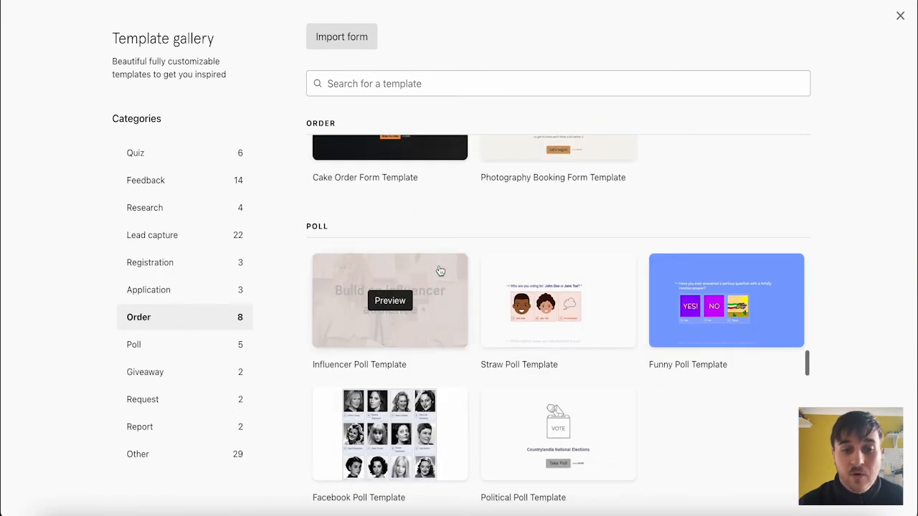
scroll(749, 328, up, 1)
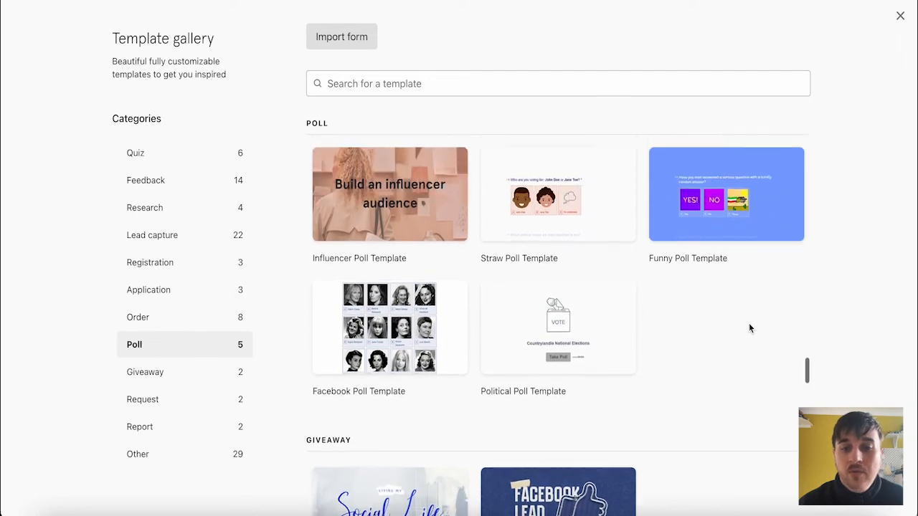
mouse_move(733, 215)
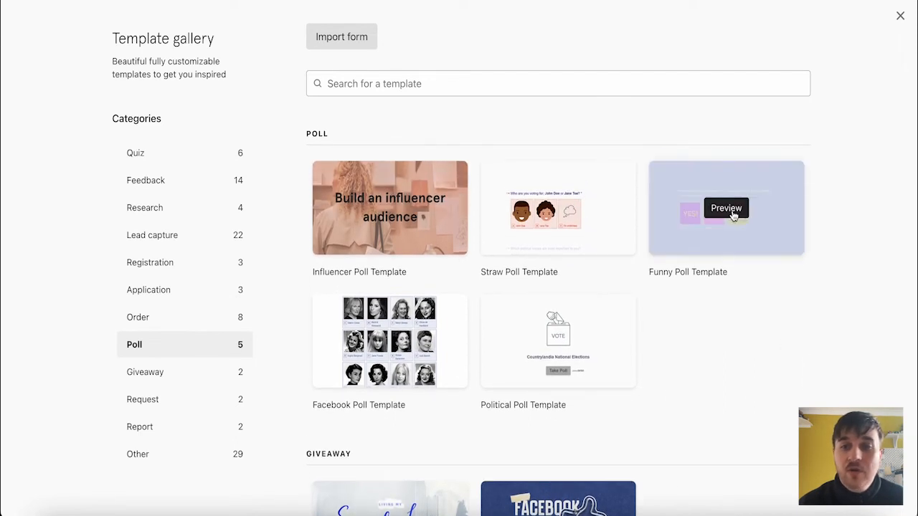
click(727, 209)
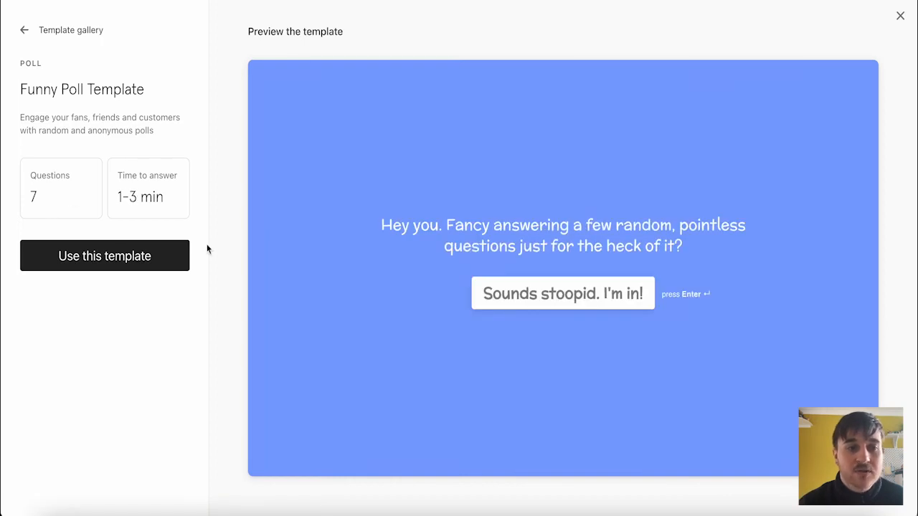
click(120, 257)
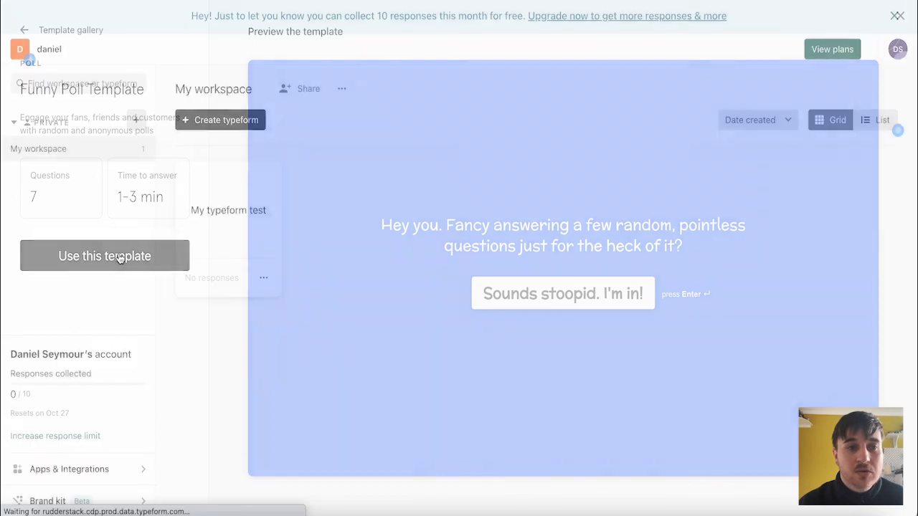
Step: Name the new poll typeform "Funny Poll Test" and continue to its editor
key(BackSpace)
key(BackSpace)
text(Test)
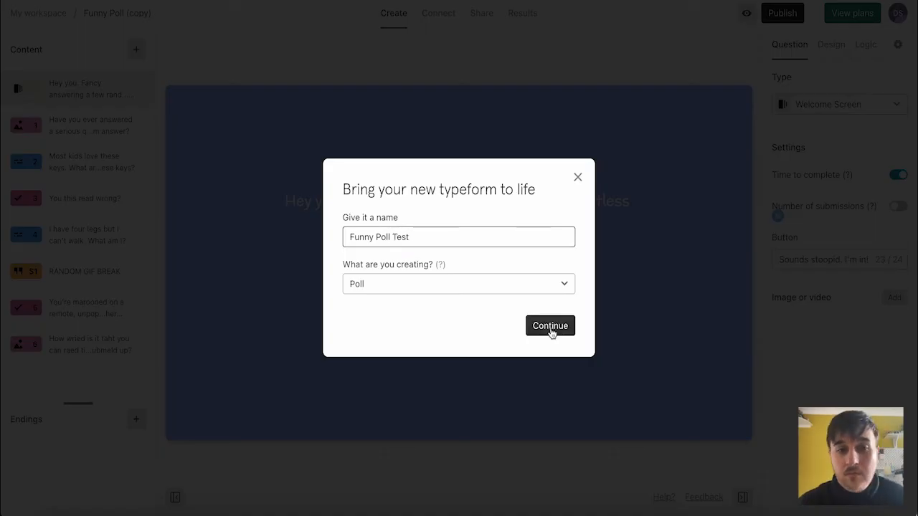
click(549, 327)
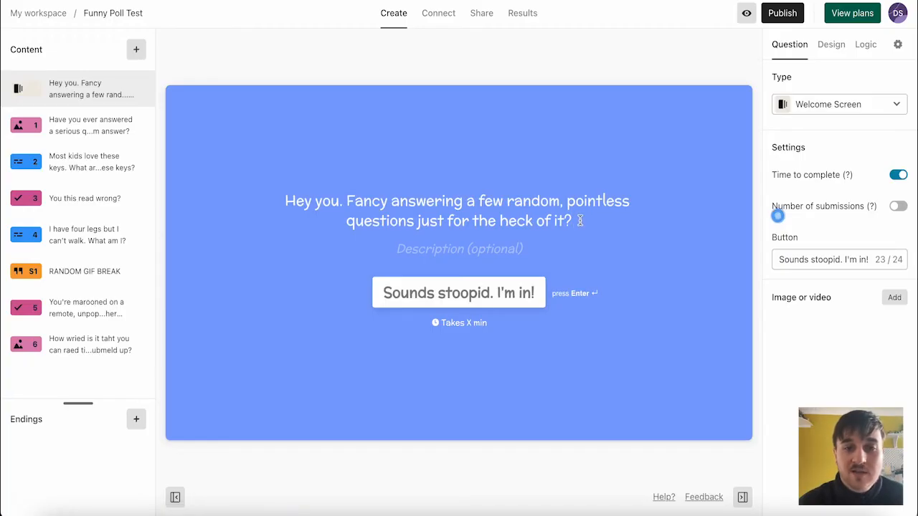
Step: Open the first poll question and view the media gallery's upload and image options for its Yes picture
key(BackSpace)
text(?)
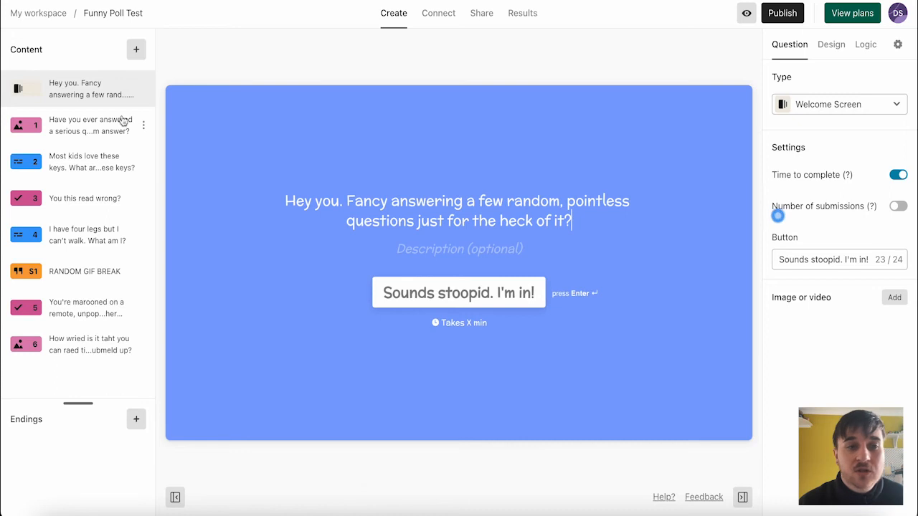
click(95, 133)
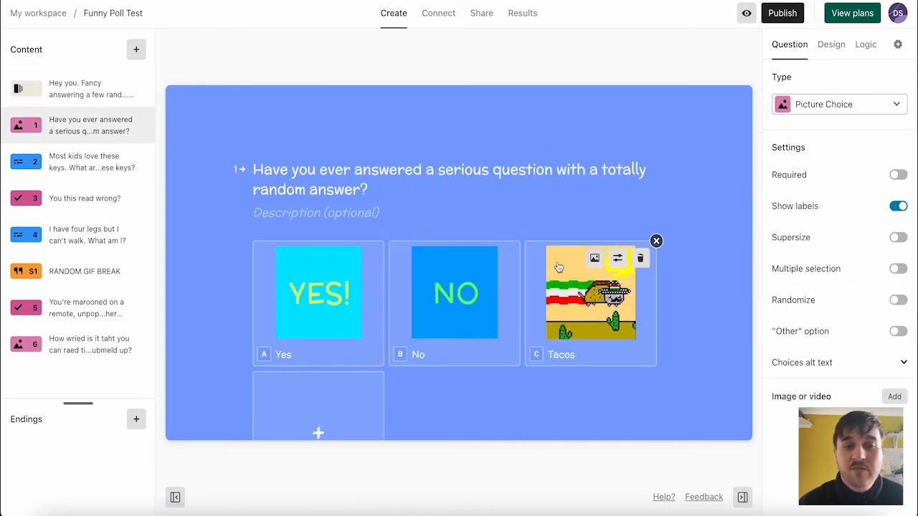
scroll(424, 229, down, 1)
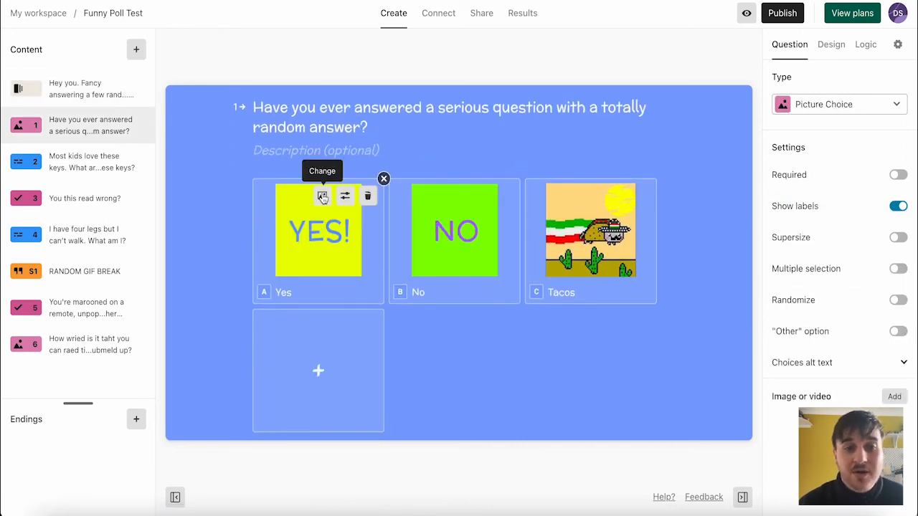
click(323, 198)
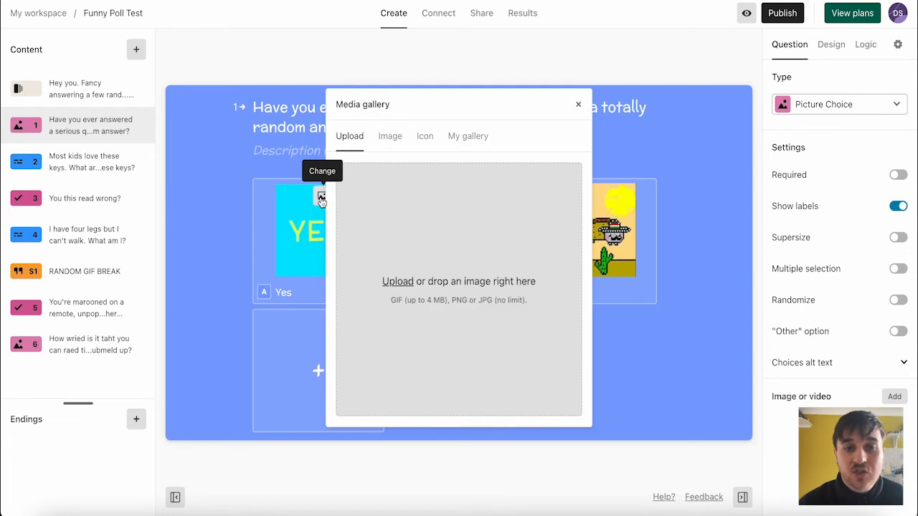
click(390, 138)
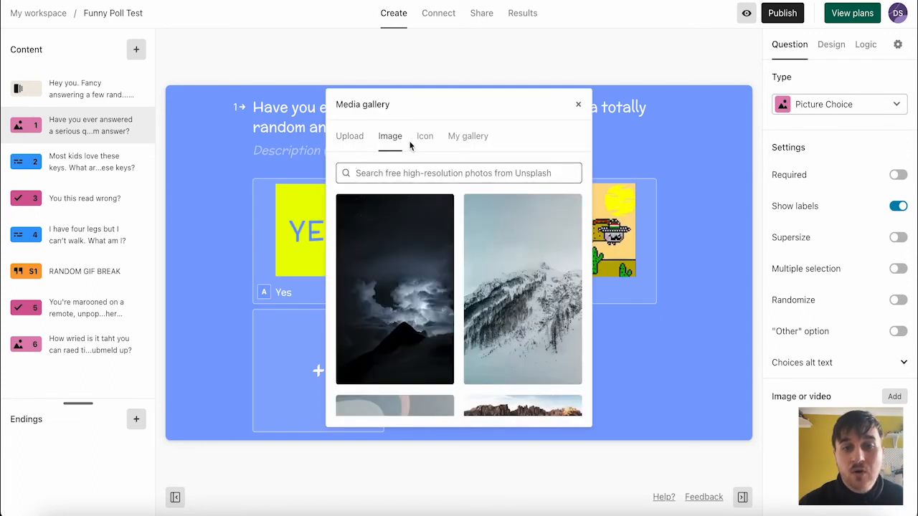
click(578, 104)
Step: Add a fourth picture choice to the first question, using a searched "cat" photo and the label "Cat"
scroll(317, 297, down, 1)
click(318, 297)
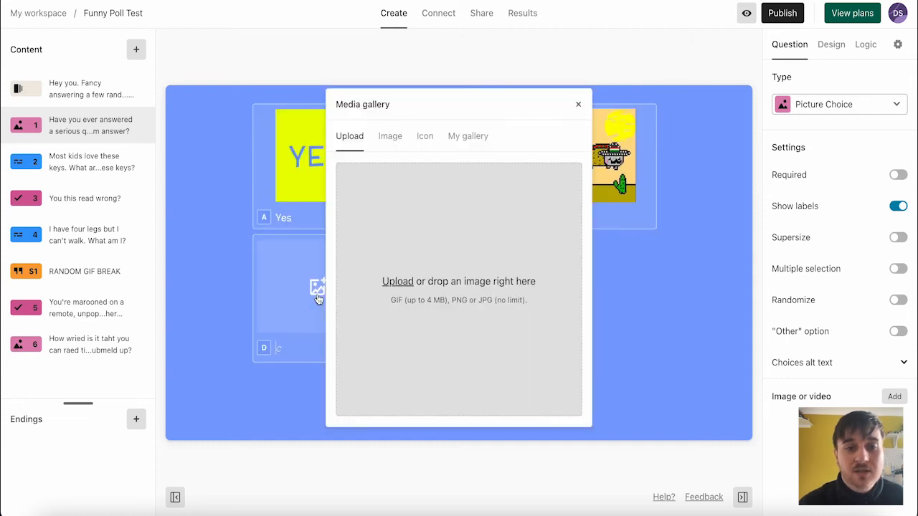
click(390, 137)
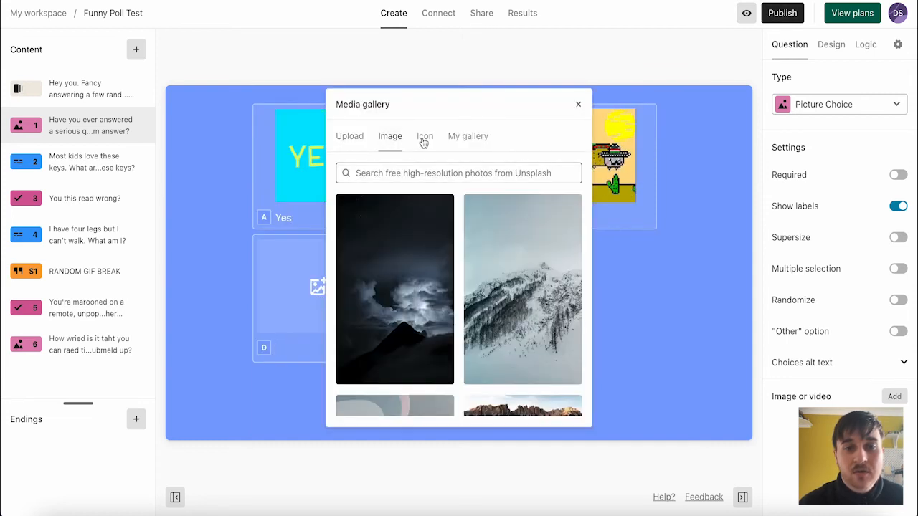
click(406, 177)
text(cat)
click(421, 237)
click(306, 354)
text(C)
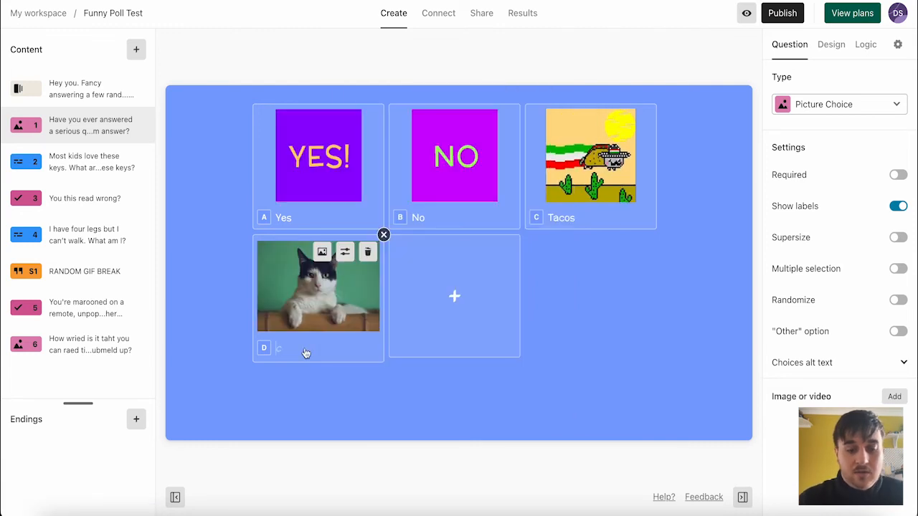
text(at)
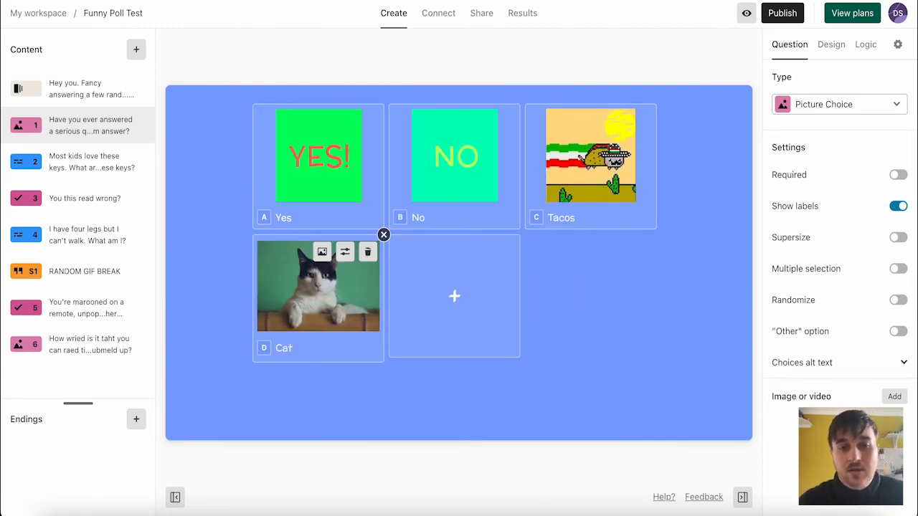
Step: Look through poll questions 2 to 6 and the random GIF break statement
click(86, 162)
click(85, 198)
click(98, 240)
click(98, 271)
click(93, 308)
click(99, 346)
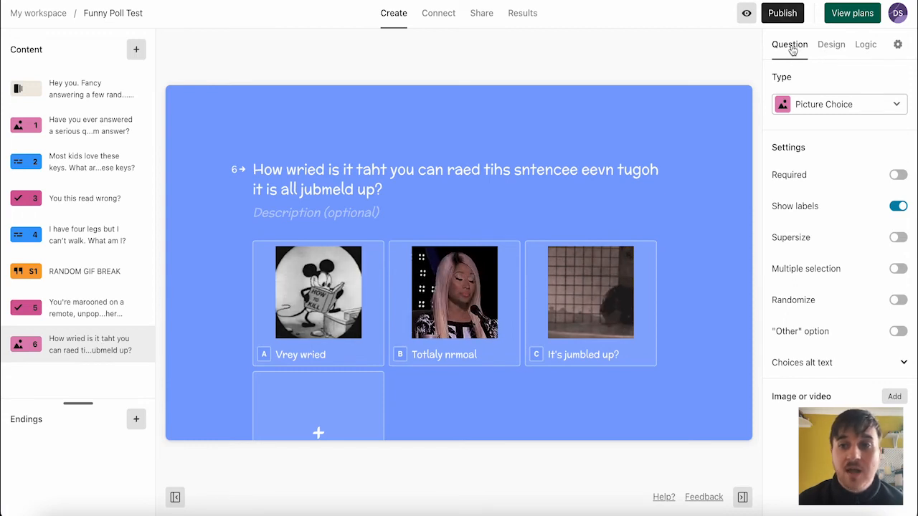
Step: View the poll's design and logic settings, then return to the question settings
click(831, 45)
click(865, 49)
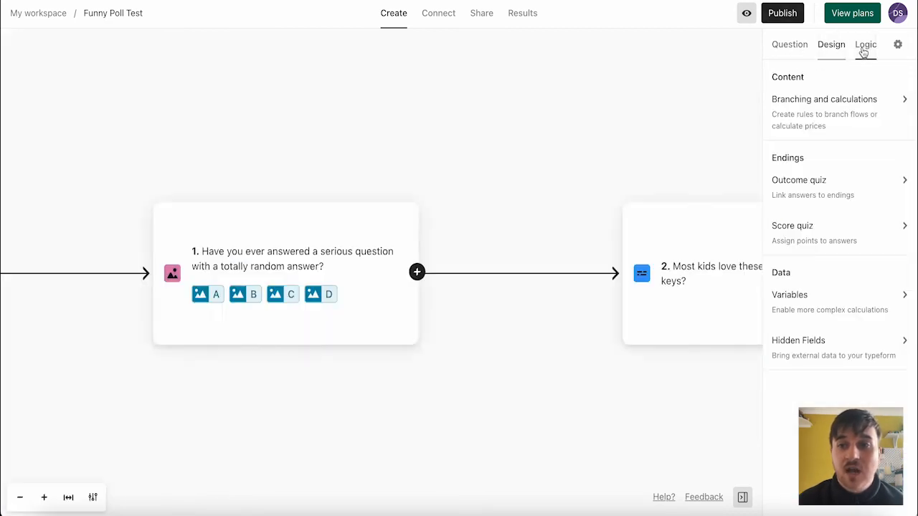
click(793, 50)
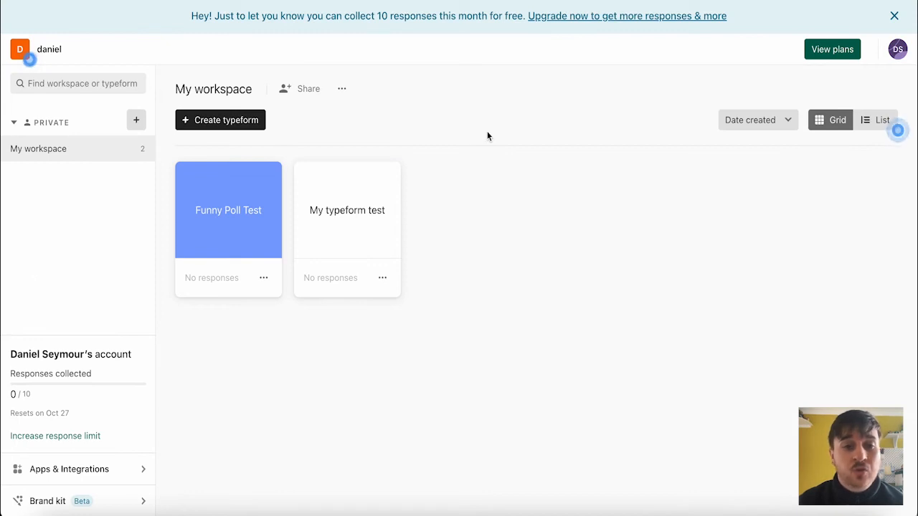
Step: Create another typeform with the suggested questions Full Name, Email, Date of Birth and Book an appointment
click(226, 121)
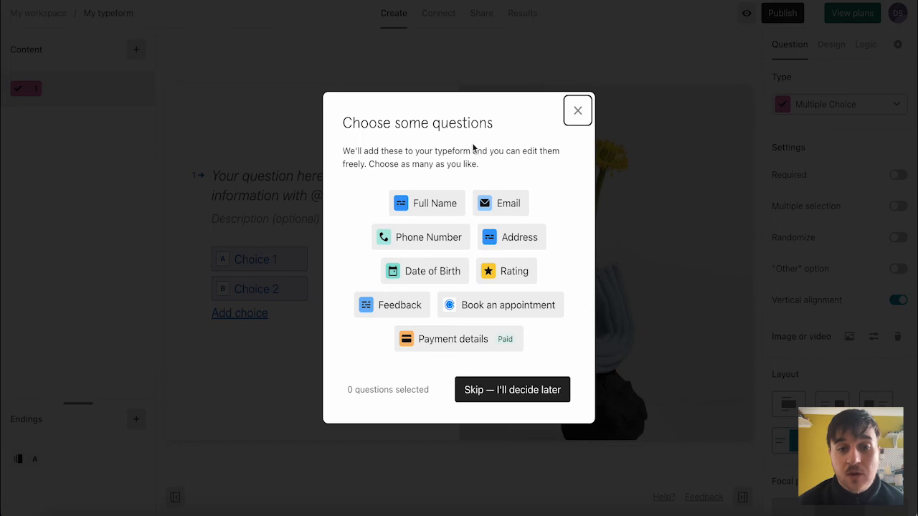
click(444, 212)
click(508, 214)
click(445, 276)
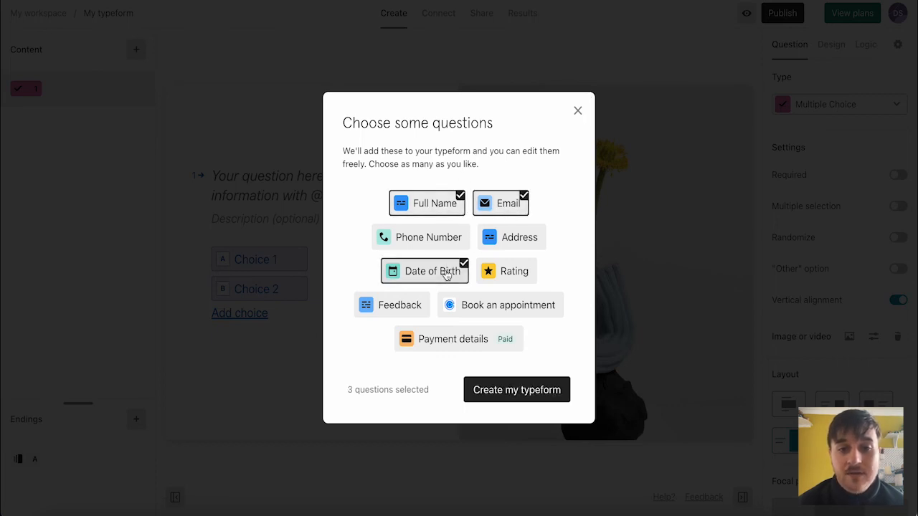
click(485, 304)
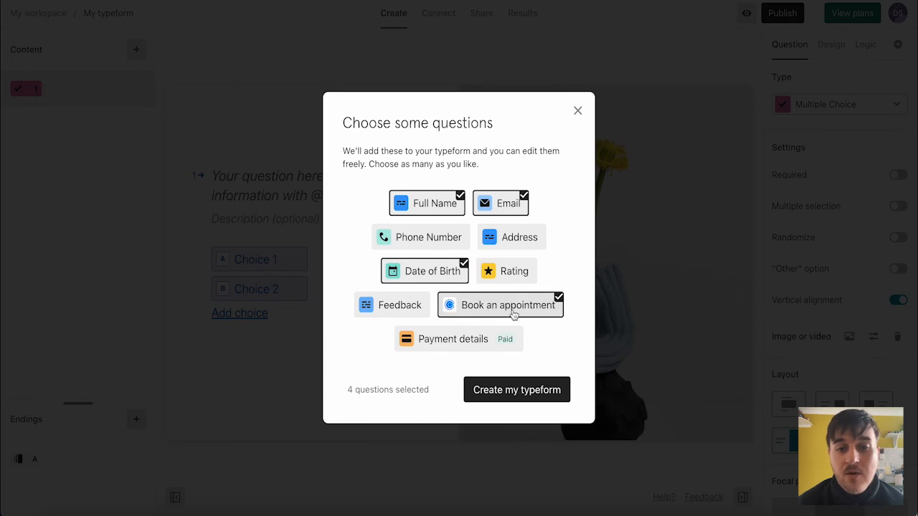
click(509, 392)
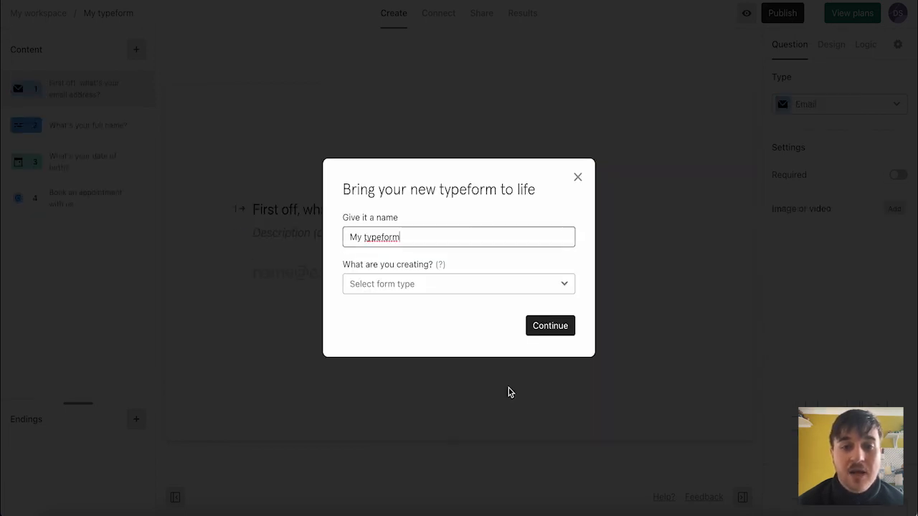
Step: Name the new typeform "My typeformm" and continue without choosing a form type
click(428, 236)
text(m)
key(Return)
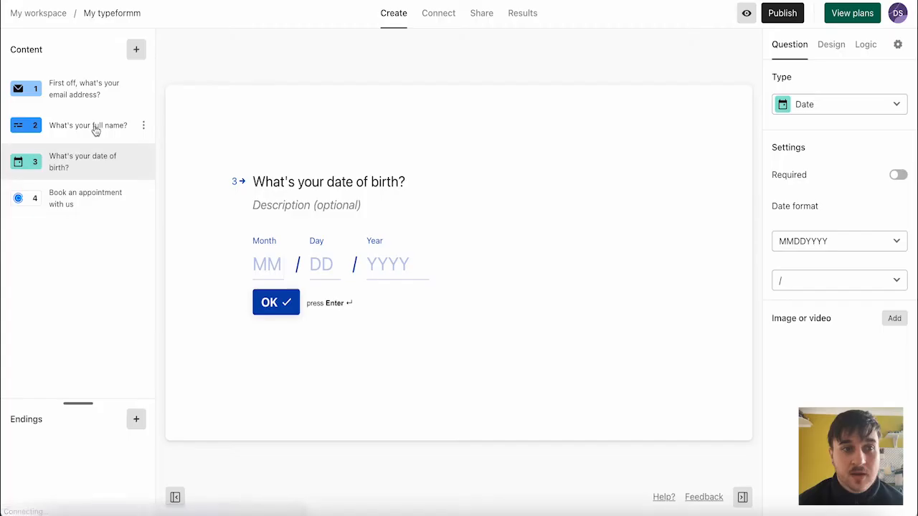
Step: Look through the four generated questions and the list of question types that can be added
click(92, 127)
click(93, 94)
click(92, 126)
click(93, 159)
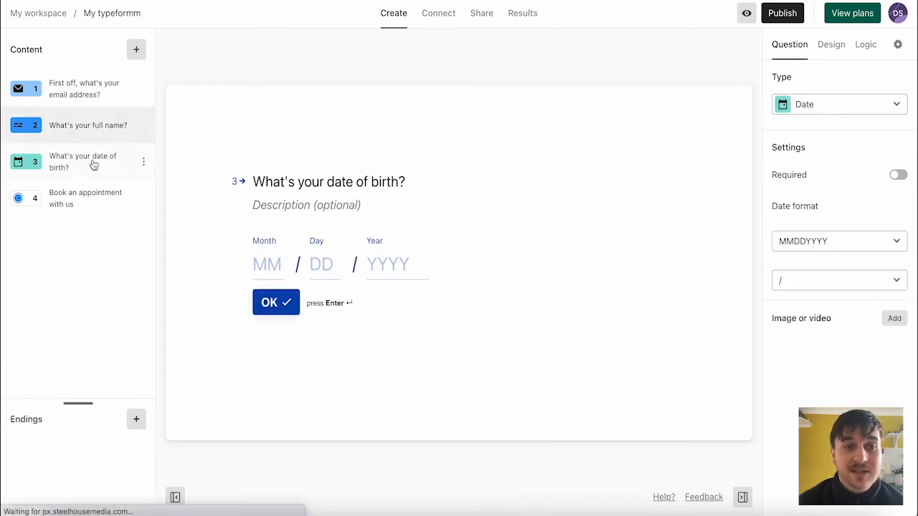
click(90, 204)
click(136, 51)
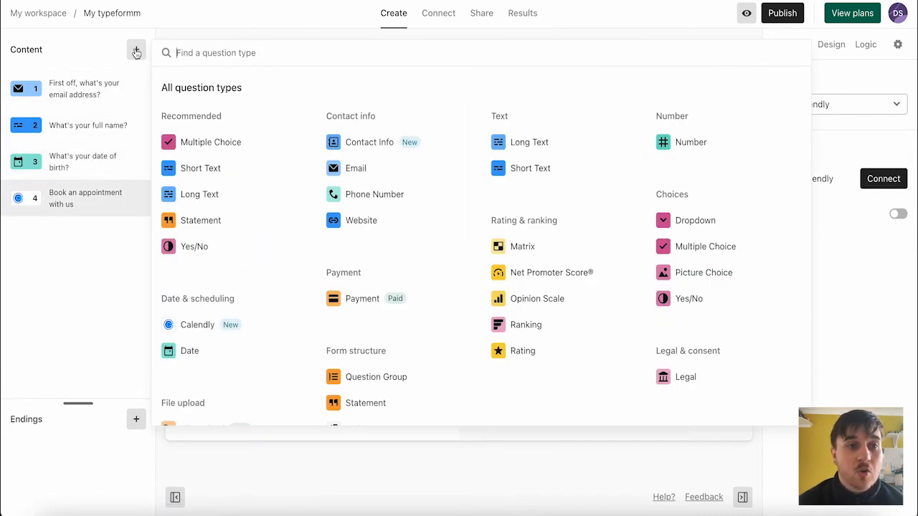
click(136, 420)
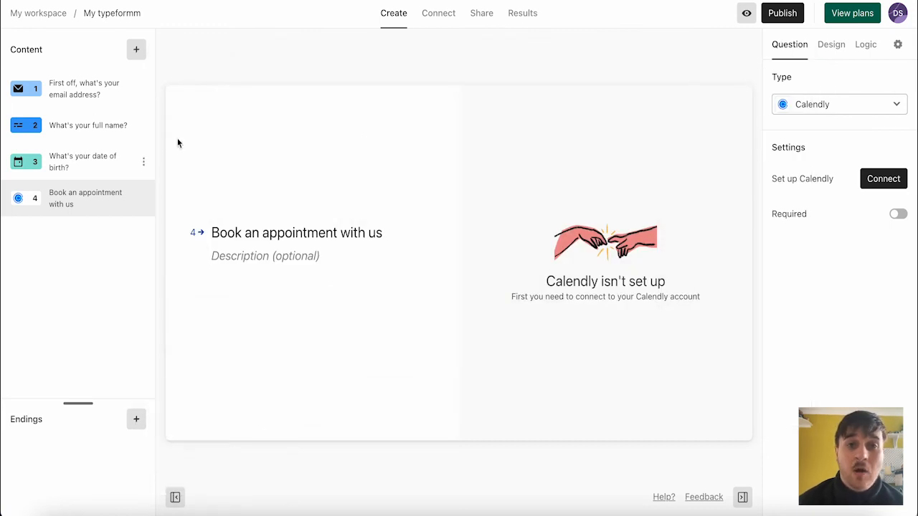
Step: Return to My workspace and view the workspace's rename and leave options without choosing one
click(66, 17)
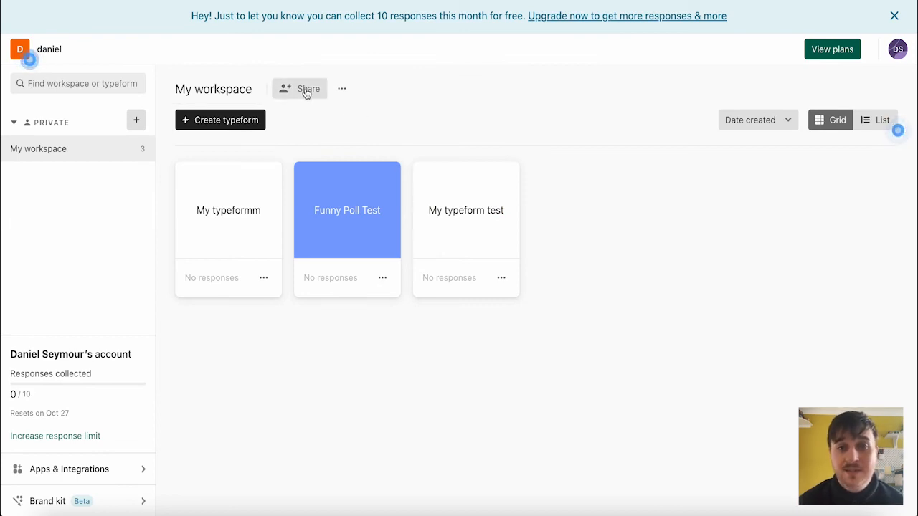
click(344, 91)
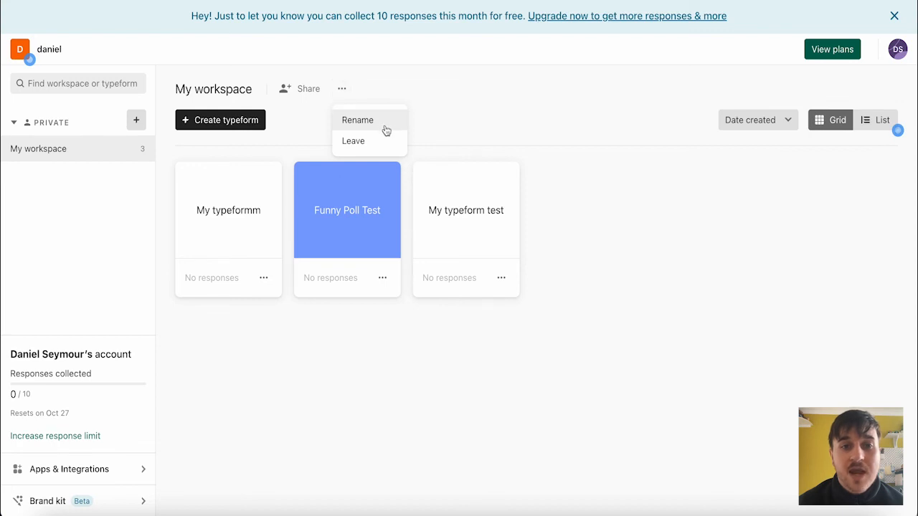
click(532, 124)
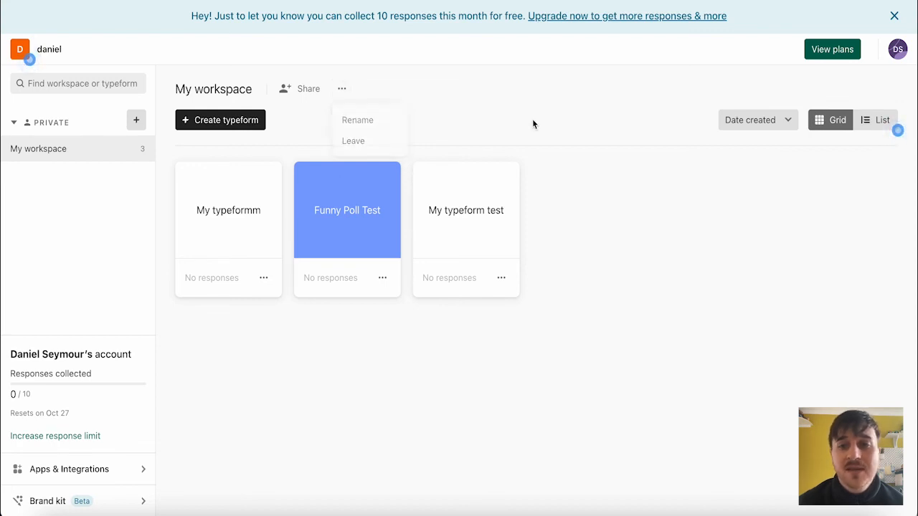
Step: View the sorting options for My workspace without changing the order, and switch its typeforms to the list view
click(785, 123)
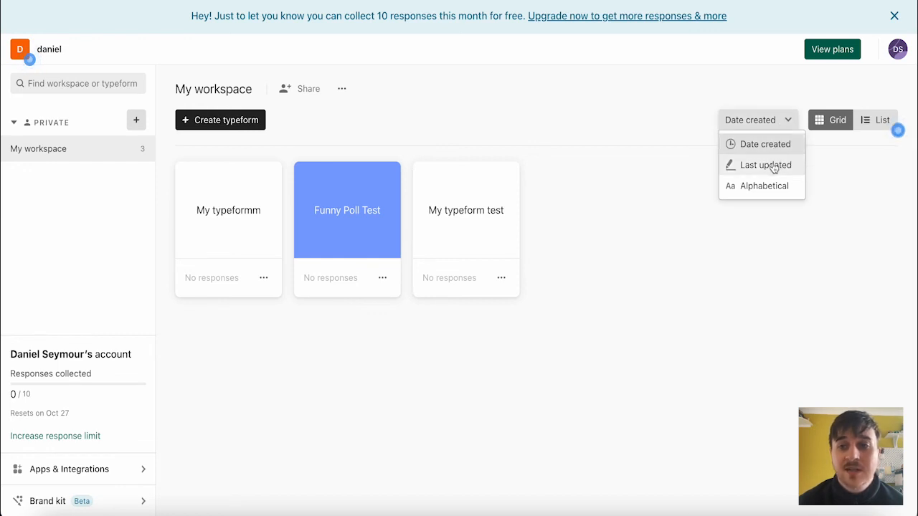
click(835, 218)
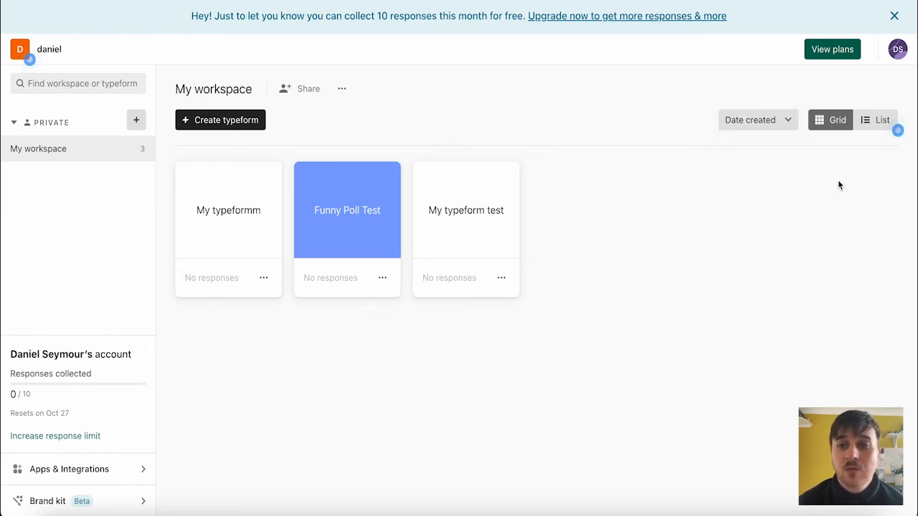
click(873, 122)
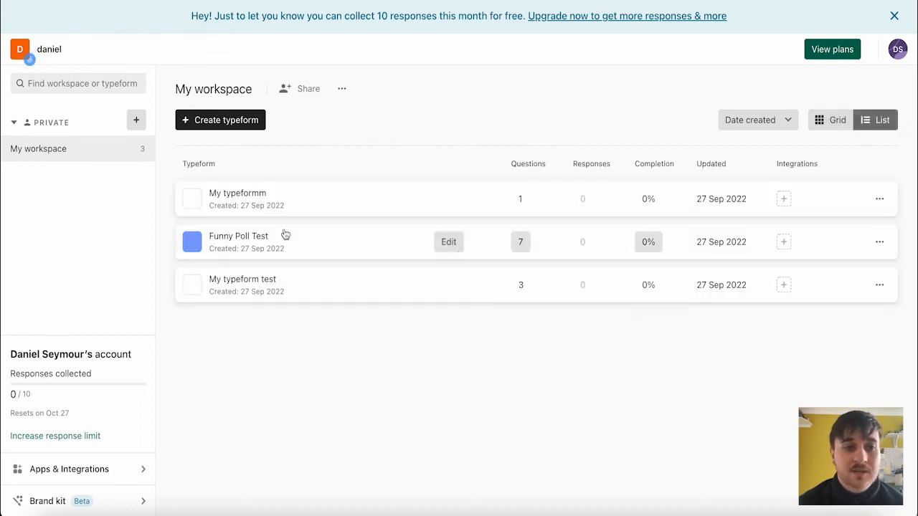
Step: View the new-workspace dialog and the organization search, dismissing both without entering anything
click(136, 123)
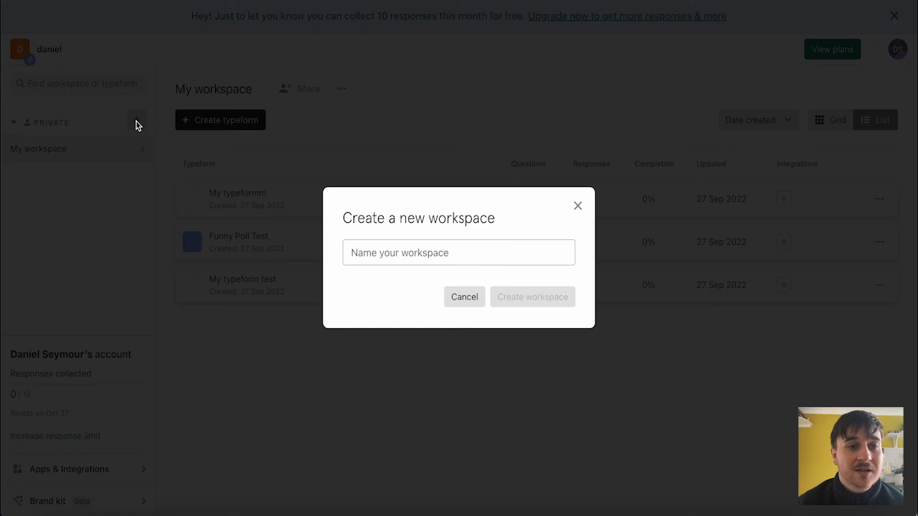
click(398, 246)
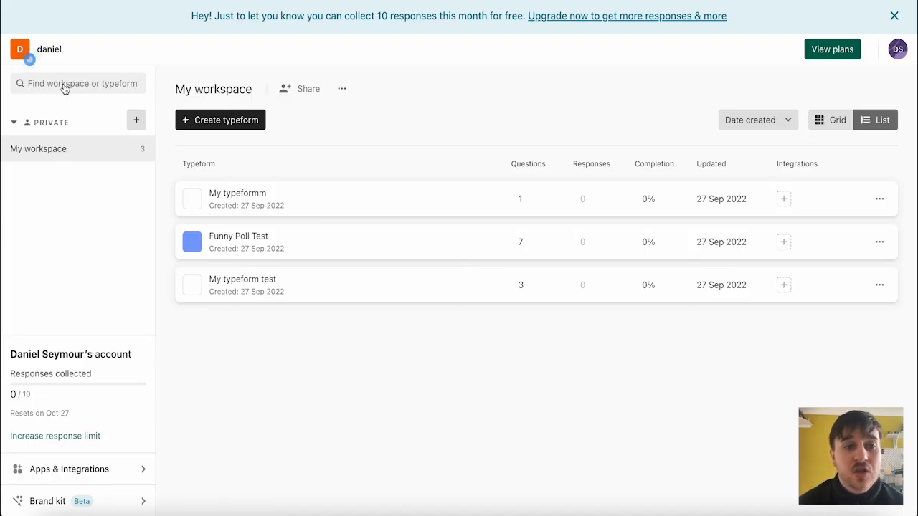
click(63, 85)
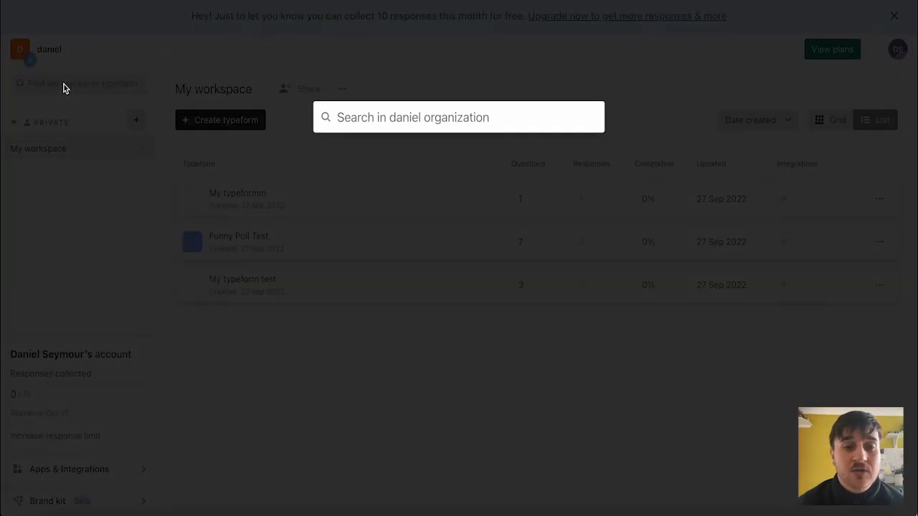
click(119, 206)
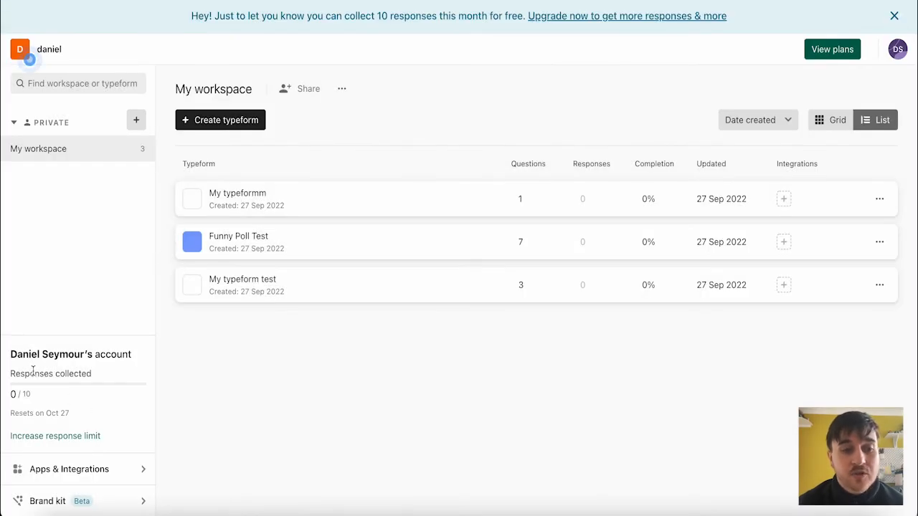
Step: Highlight the account's count of collected responses, and browse the Discover Apps & Integrations page before returning to My workspace
drag(35, 402, 10, 395)
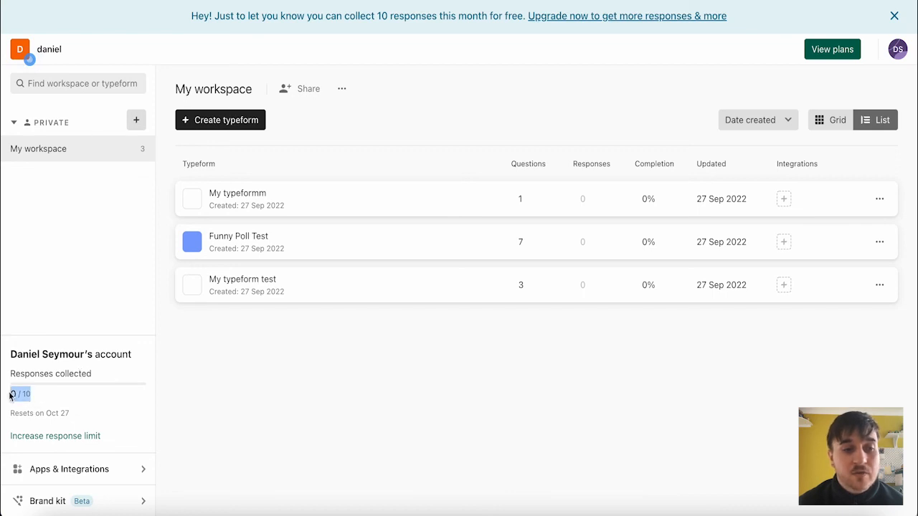
click(10, 388)
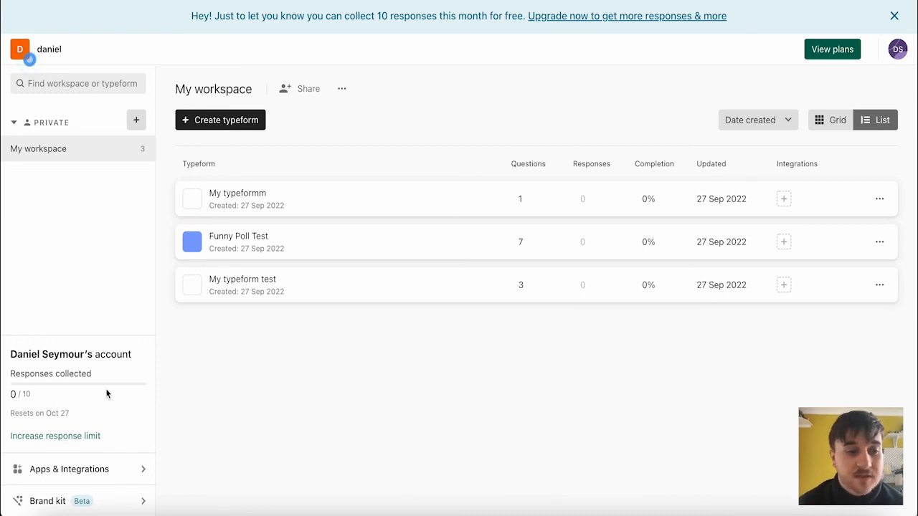
click(137, 474)
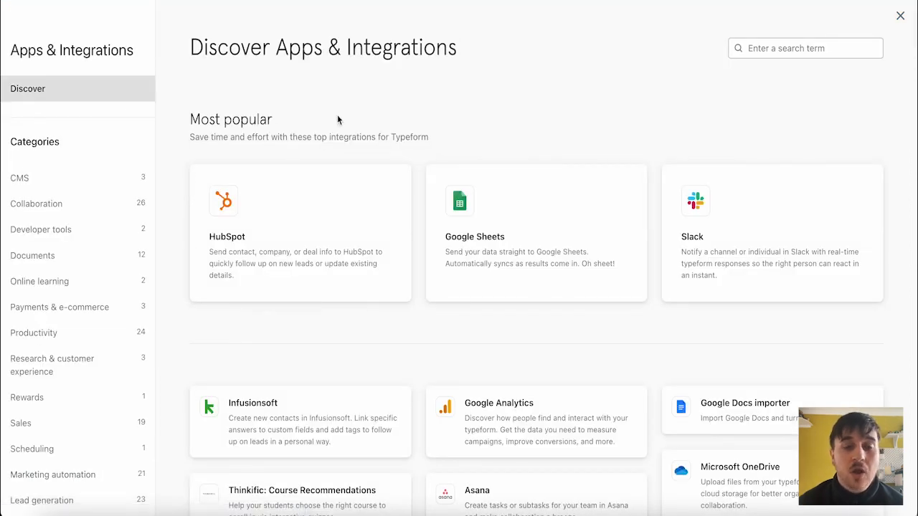
scroll(337, 119, down, 10)
scroll(337, 119, up, 10)
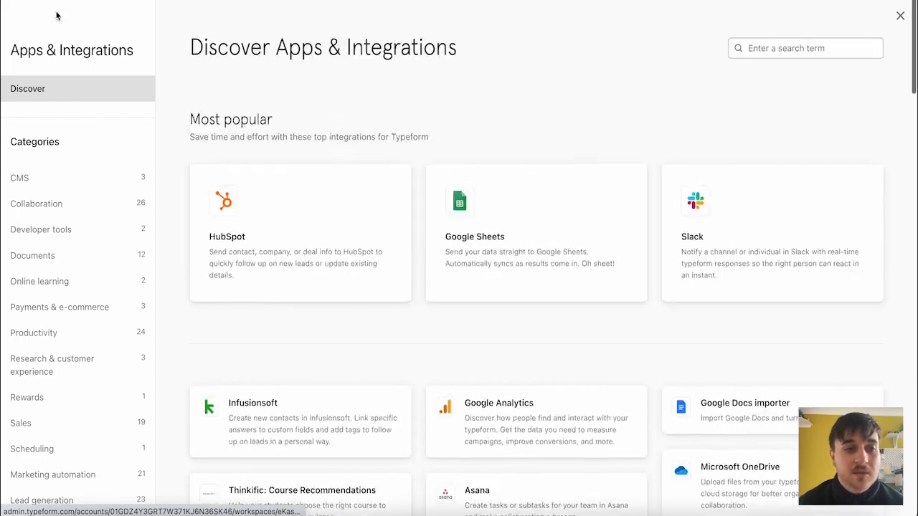
click(57, 15)
Step: Open the account's Brand kit from My workspace
click(134, 504)
click(120, 501)
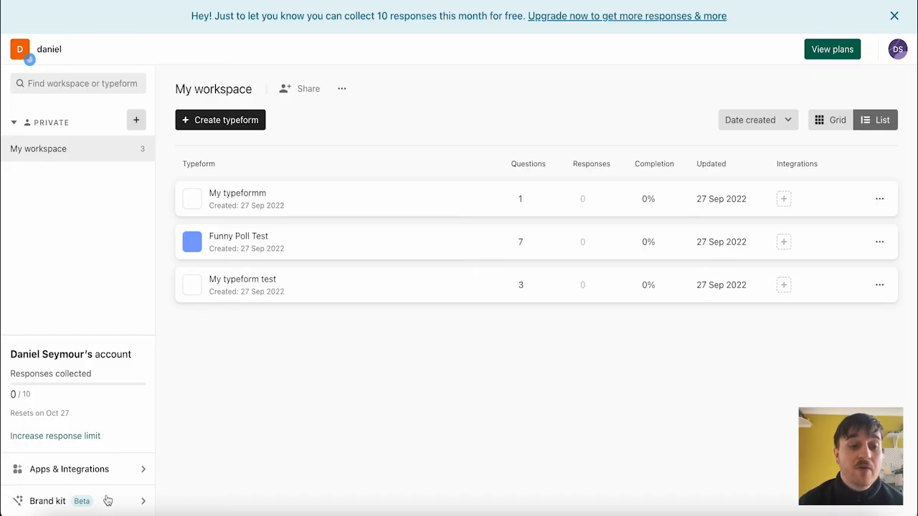